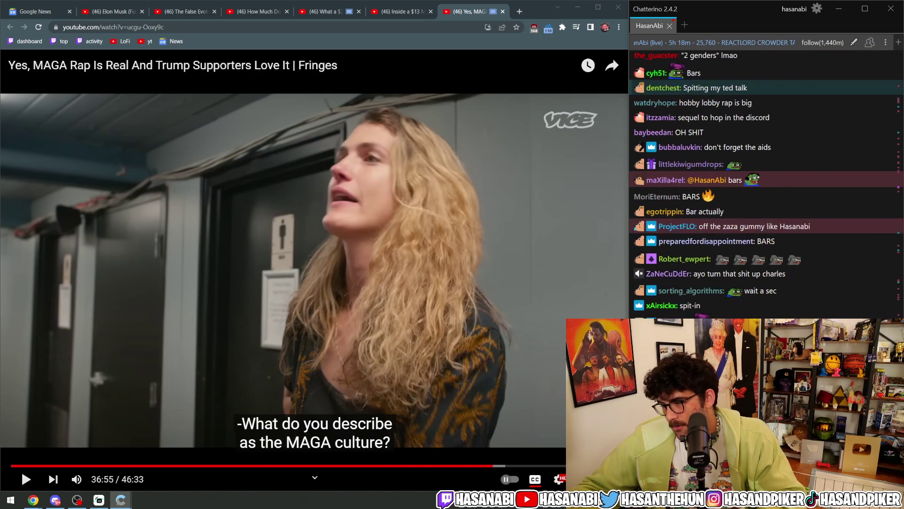
Resume the VICE MAGA rap documentary at 36:55 and let it play to about 37:08.
{"action": "left_click", "coordinate": [566, 287]}
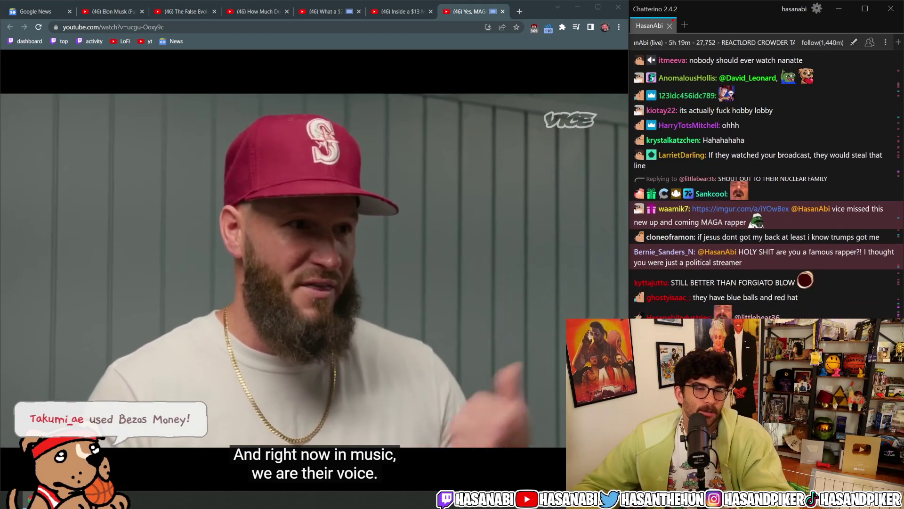
{"action": "mouse_move", "coordinate": [310, 198]}
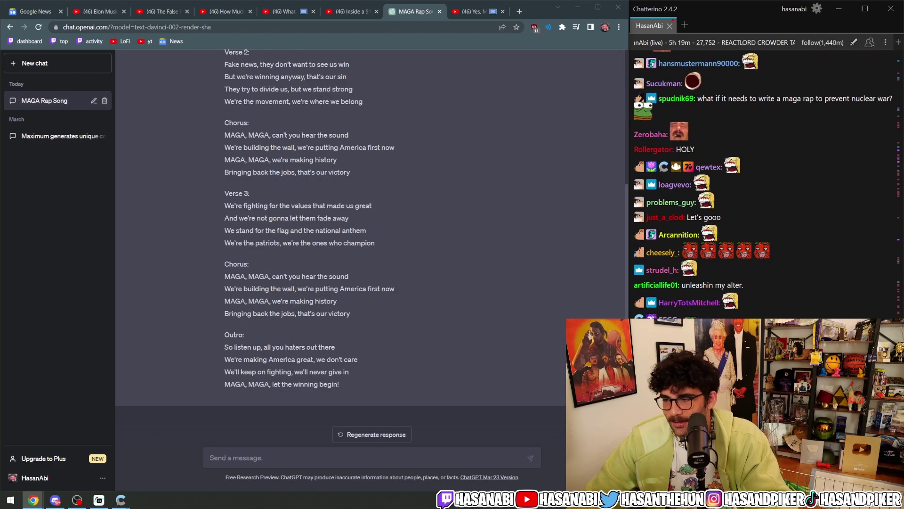
Scroll through the generated MAGA rap from Verse 1 to the Outro.
{"action": "scroll", "coordinate": [248, 67], "scroll_direction": "up", "scroll_amount": 4}
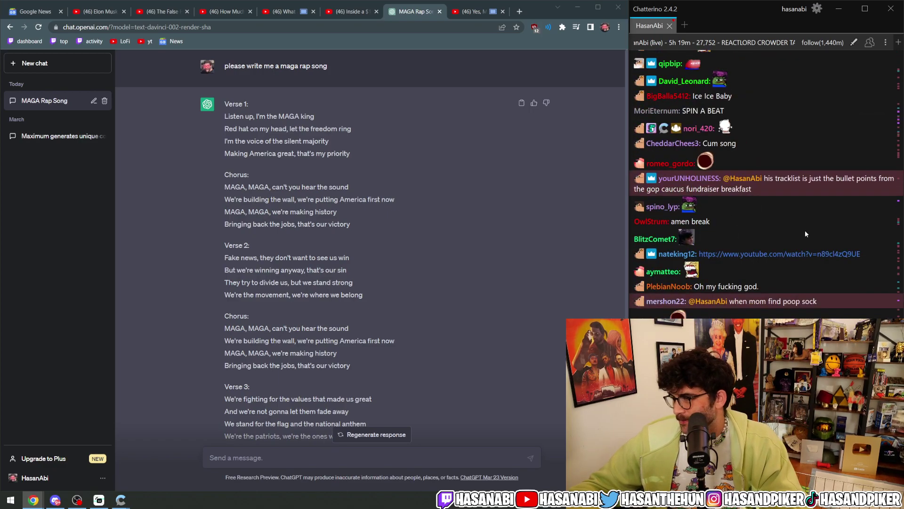
{"action": "scroll", "coordinate": [812, 253], "scroll_direction": "up", "scroll_amount": 5}
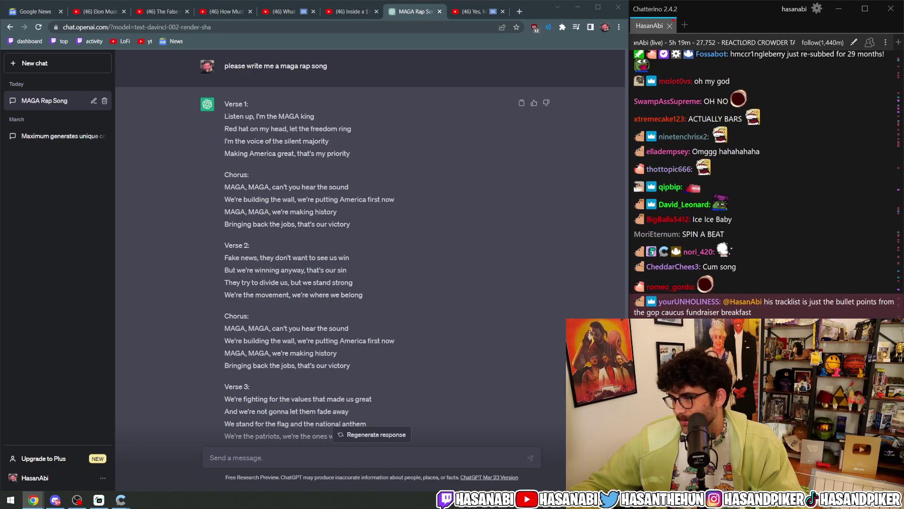
{"action": "scroll", "coordinate": [766, 184], "scroll_direction": "down", "scroll_amount": 5}
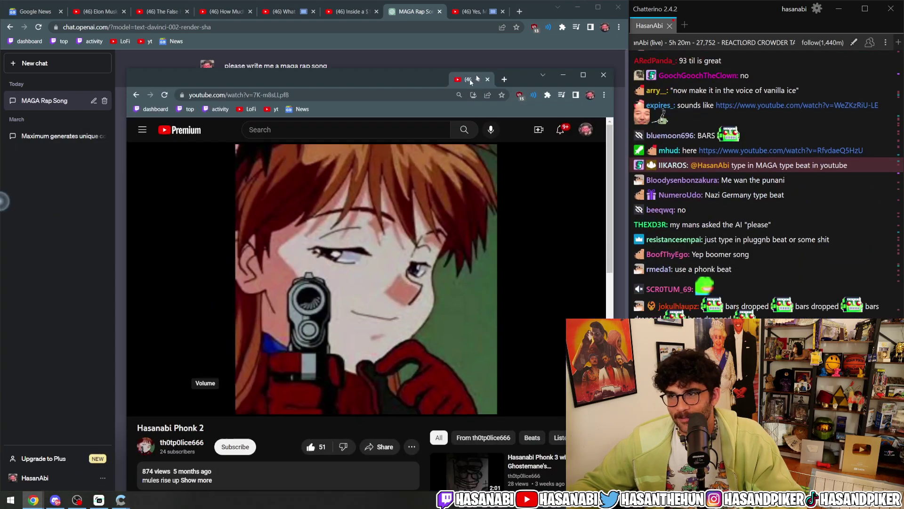
Merge the Hasanabi Phonk 2 video into the main browser window, raise its volume, and return to ChatGPT.
{"action": "left_click_drag", "start_coordinate": [141, 76], "coordinate": [475, 11]}
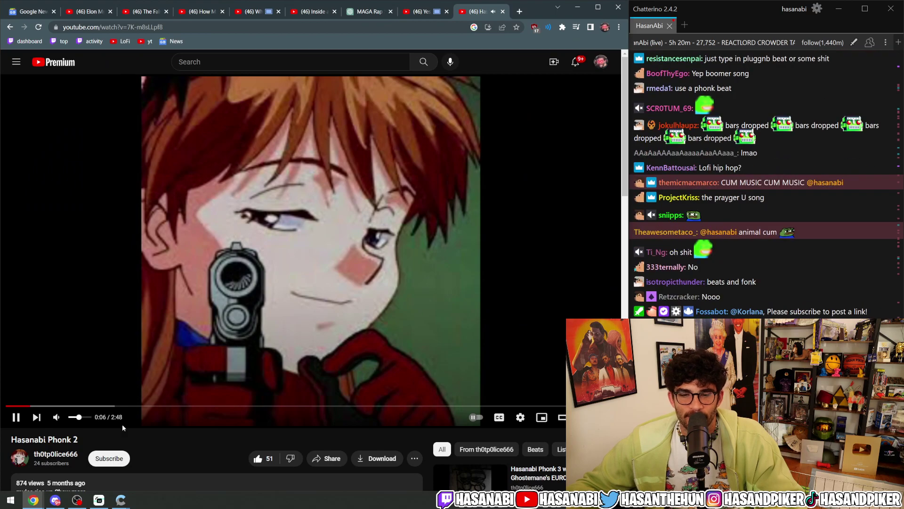
{"action": "left_click", "coordinate": [83, 418]}
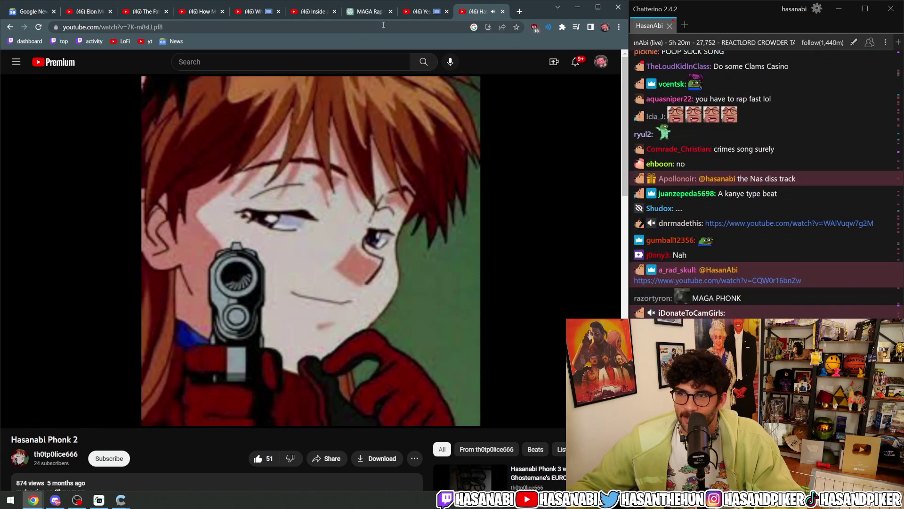
{"action": "left_click", "coordinate": [421, 11]}
{"action": "left_click", "coordinate": [359, 14]}
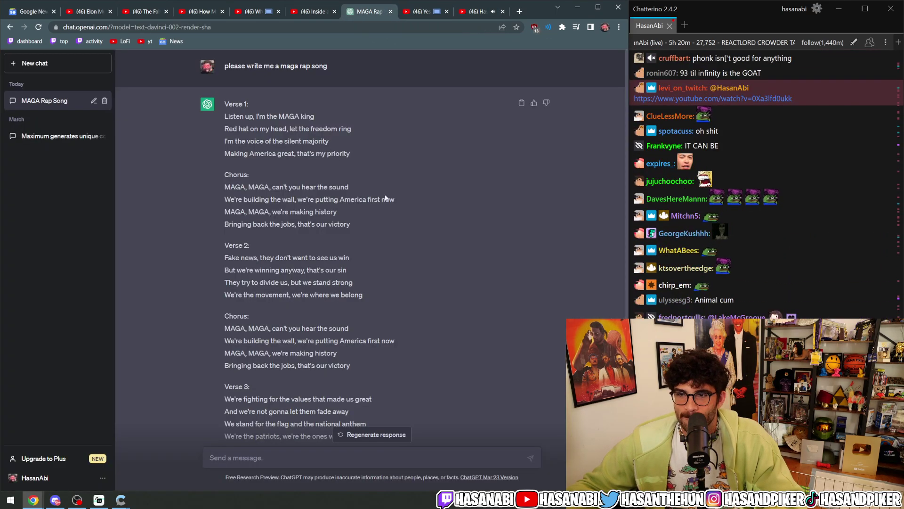
{"action": "left_click", "coordinate": [476, 11]}
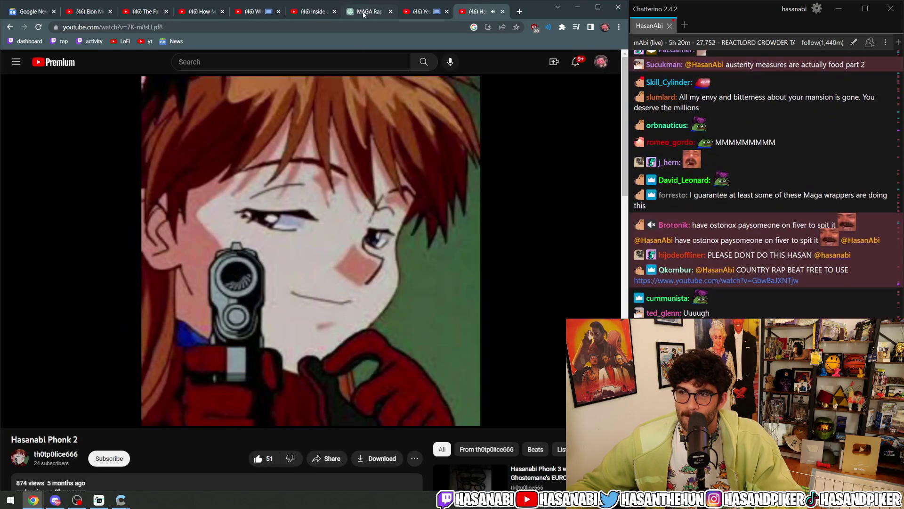
{"action": "left_click", "coordinate": [363, 15]}
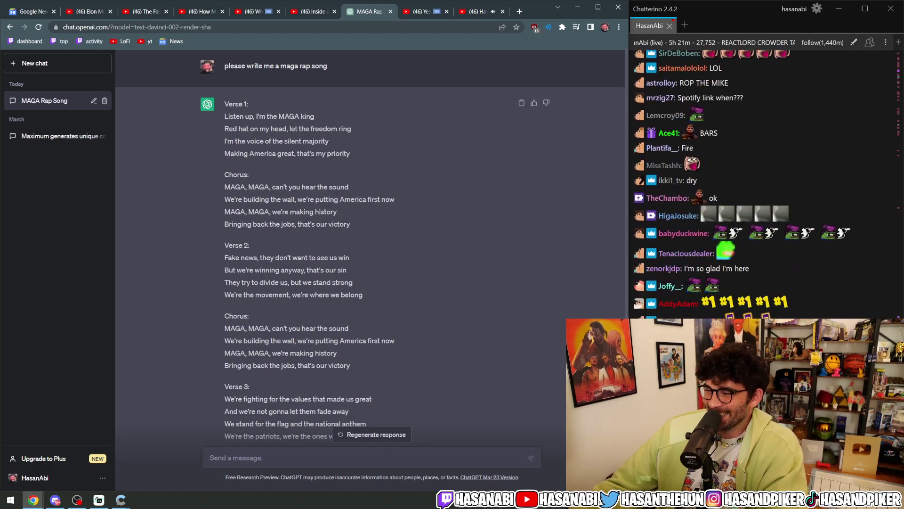
{"action": "scroll", "coordinate": [543, 299], "scroll_direction": "down", "scroll_amount": 3}
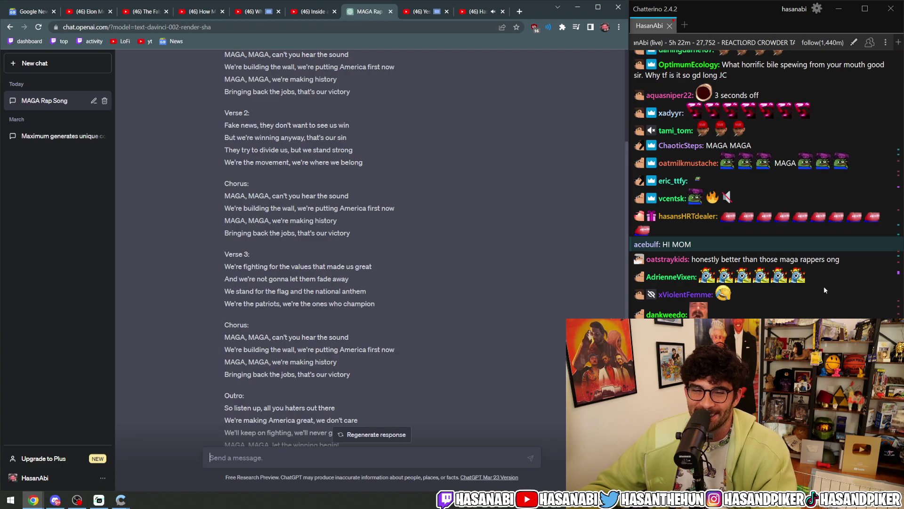
Read the rap lyrics through the outro, then open a viewer's Discord screenshot link in a new tab.
{"action": "scroll", "coordinate": [823, 288], "scroll_direction": "up", "scroll_amount": 2}
{"action": "scroll", "coordinate": [826, 283], "scroll_direction": "down", "scroll_amount": 3}
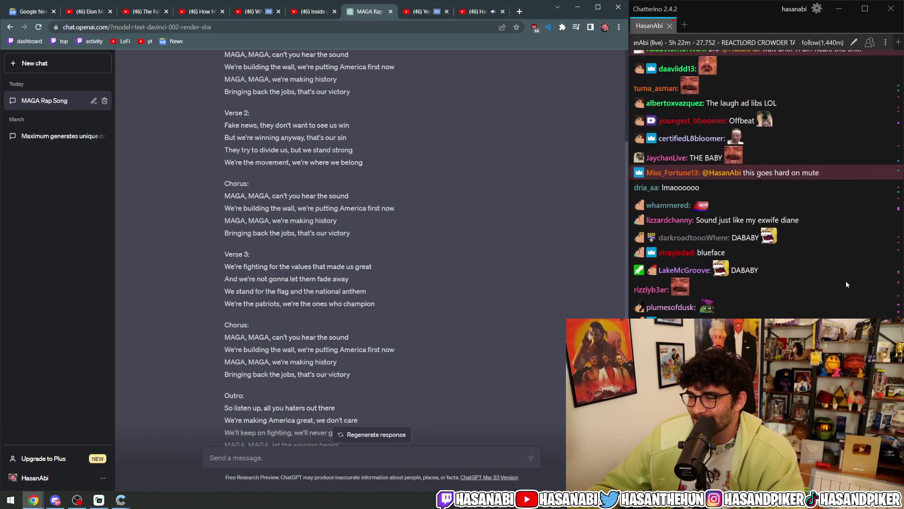
{"action": "scroll", "coordinate": [413, 249], "scroll_direction": "down", "scroll_amount": 2}
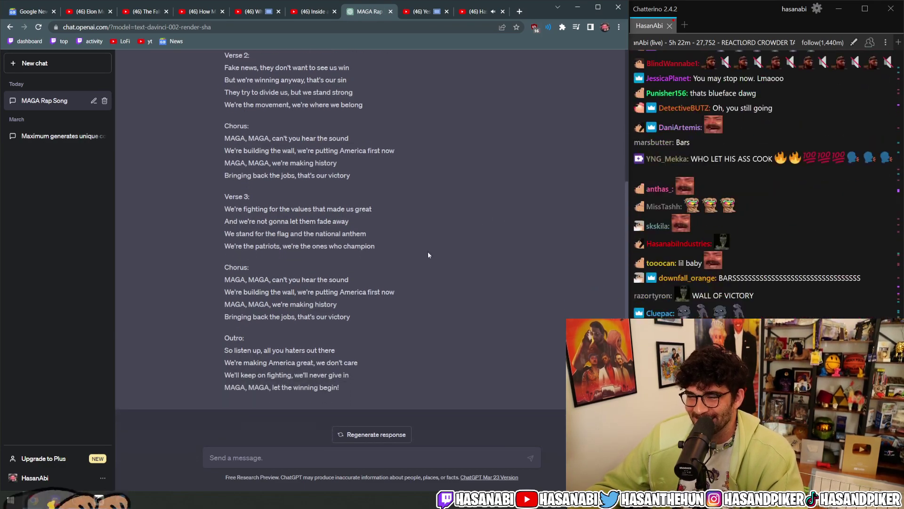
{"action": "scroll", "coordinate": [826, 307], "scroll_direction": "up", "scroll_amount": 3}
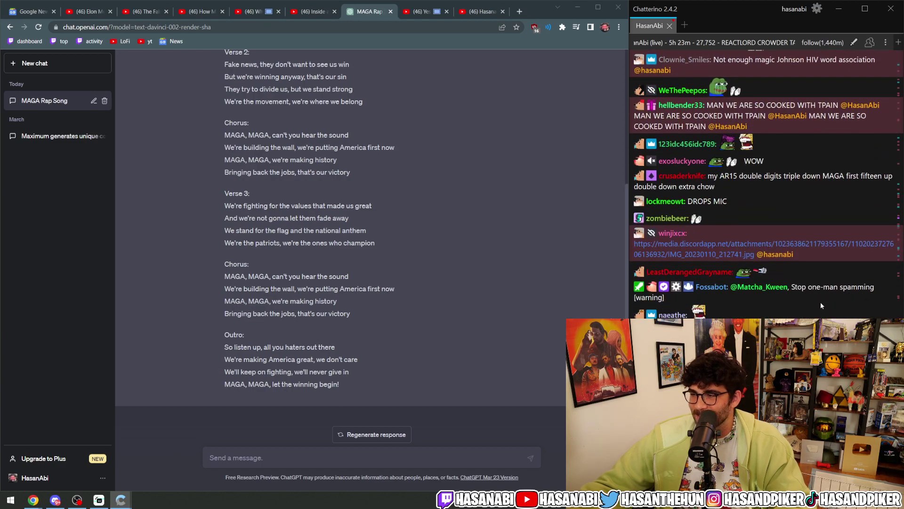
{"action": "left_click", "coordinate": [771, 243]}
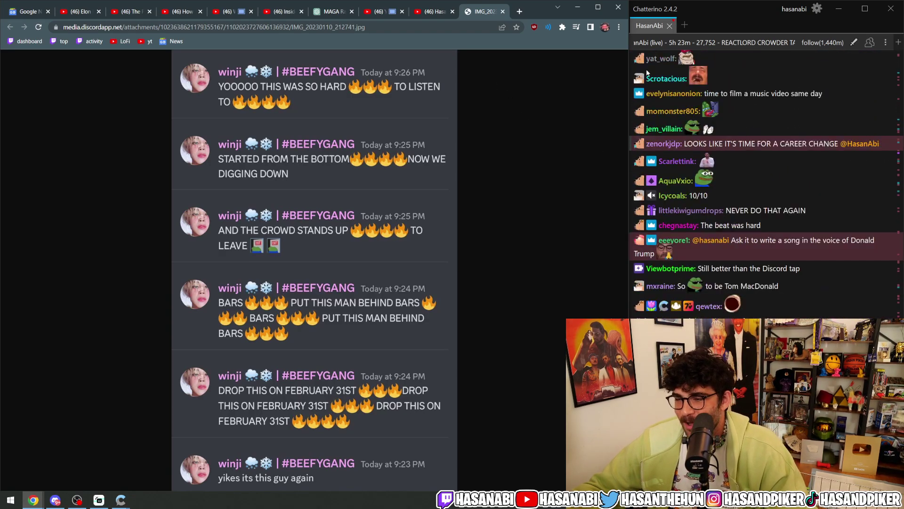
Close the Discord image tab, check a chatter's profile card, and switch to the VICE MAGA rap video.
{"action": "left_click", "coordinate": [502, 11]}
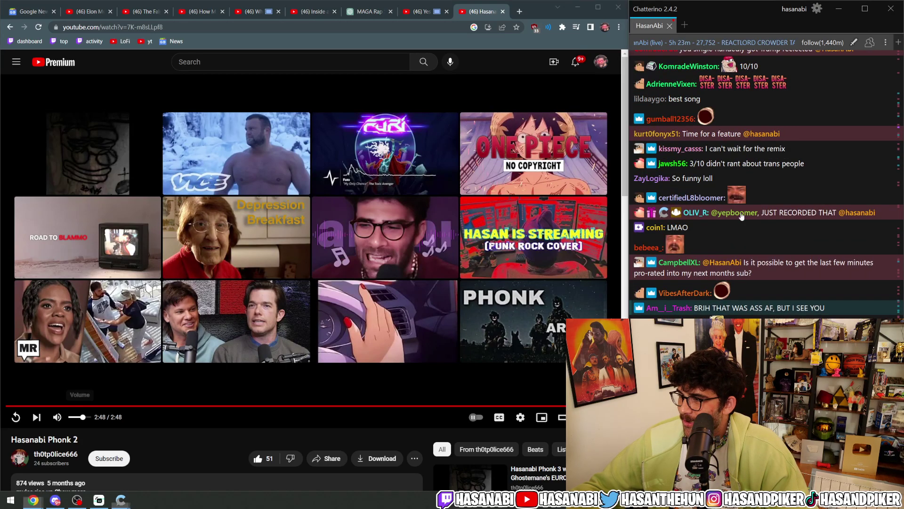
{"action": "left_click", "coordinate": [742, 216]}
{"action": "key", "text": "Escape"}
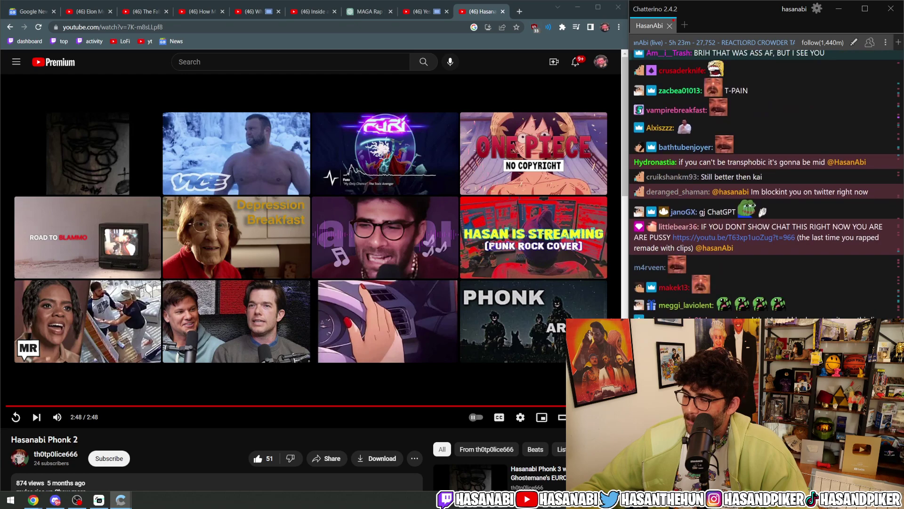
{"action": "scroll", "coordinate": [766, 183], "scroll_direction": "up", "scroll_amount": 2}
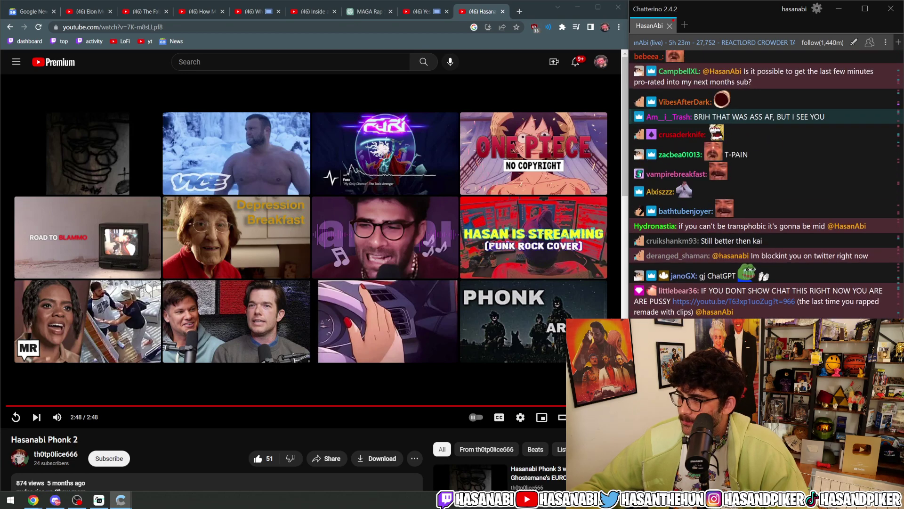
{"action": "scroll", "coordinate": [753, 302], "scroll_direction": "down", "scroll_amount": 3}
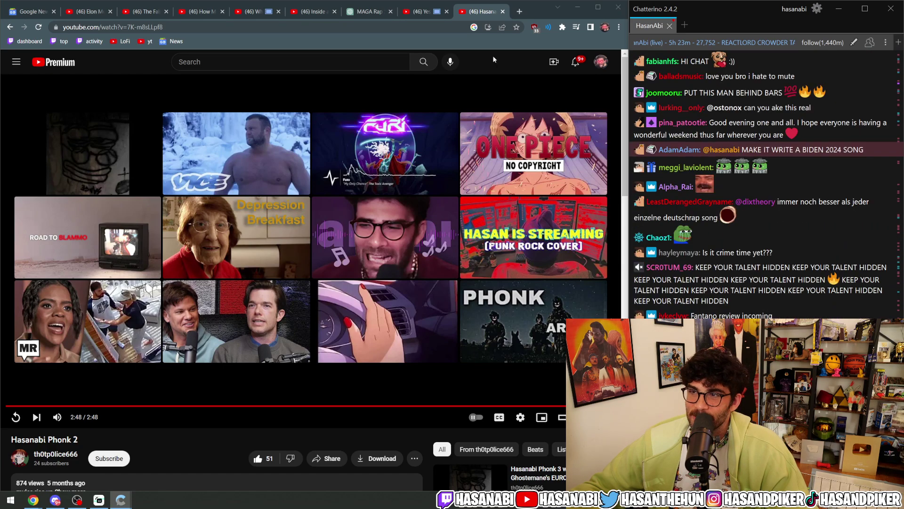
{"action": "left_click", "coordinate": [421, 13]}
{"action": "scroll", "coordinate": [798, 237], "scroll_direction": "up", "scroll_amount": 3}
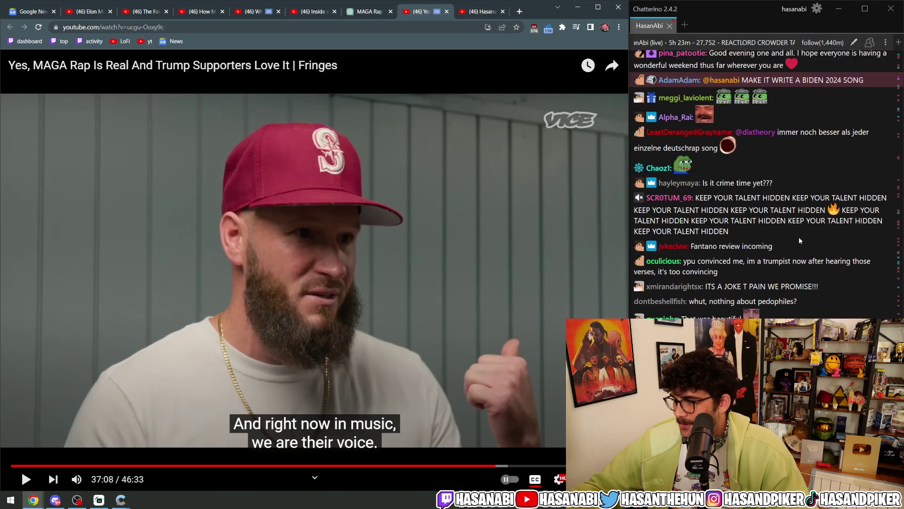
{"action": "scroll", "coordinate": [799, 236], "scroll_direction": "down", "scroll_amount": 5}
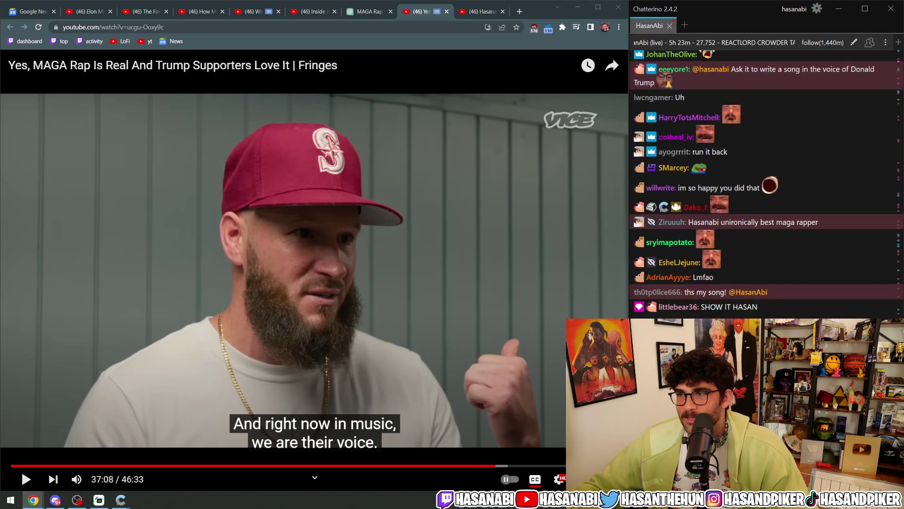
Ask ChatGPT to include more right-wing solutions to societal problems in the rap.
{"action": "key", "text": "ctrl+shift+Tab"}
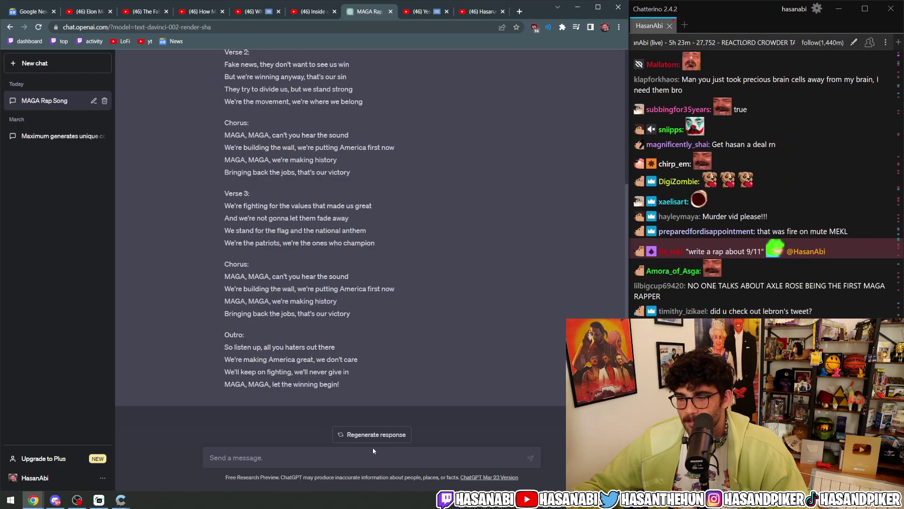
{"action": "type", "text": "can you please include m"}
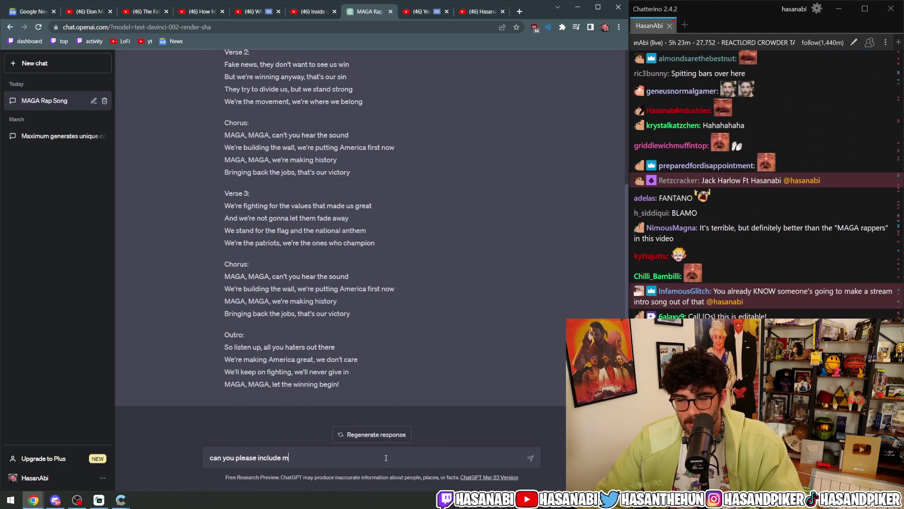
{"action": "type", "text": "ore right wing"}
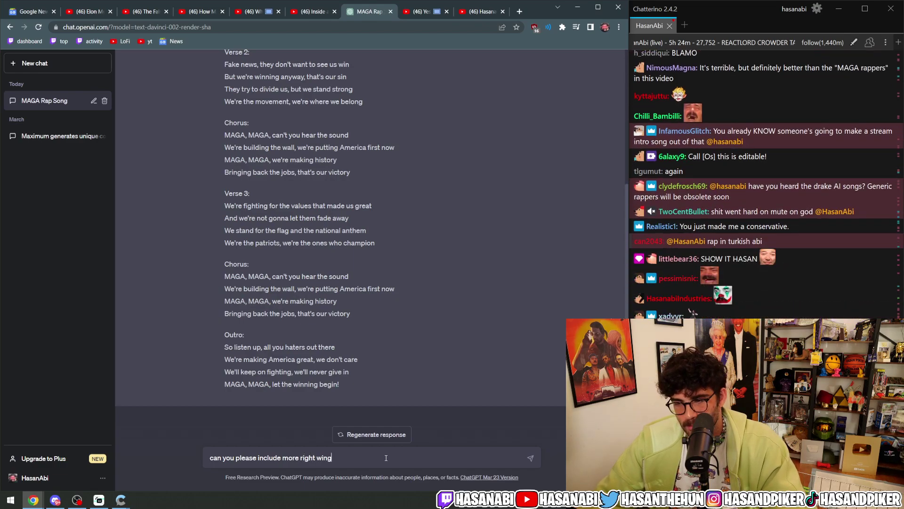
{"action": "type", "text": " solutios"}
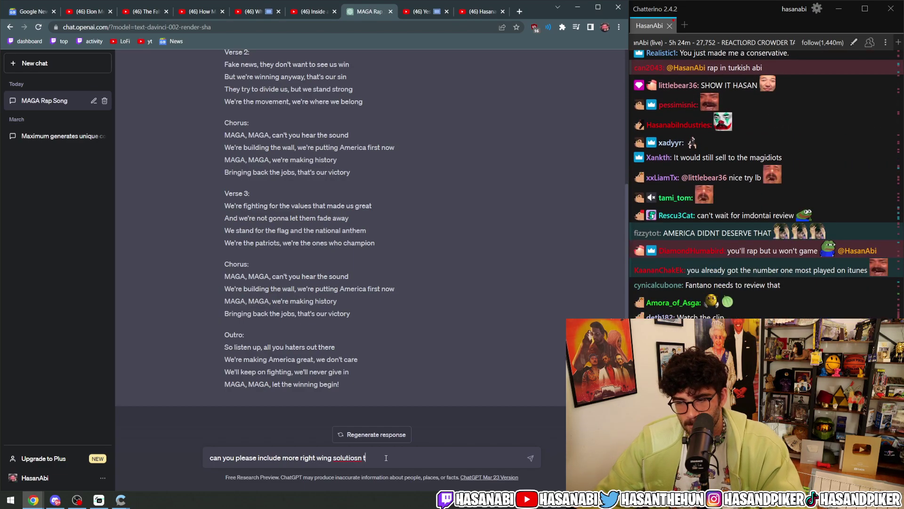
{"action": "key", "text": "BackSpace"}
{"action": "type", "text": "ns to socia"}
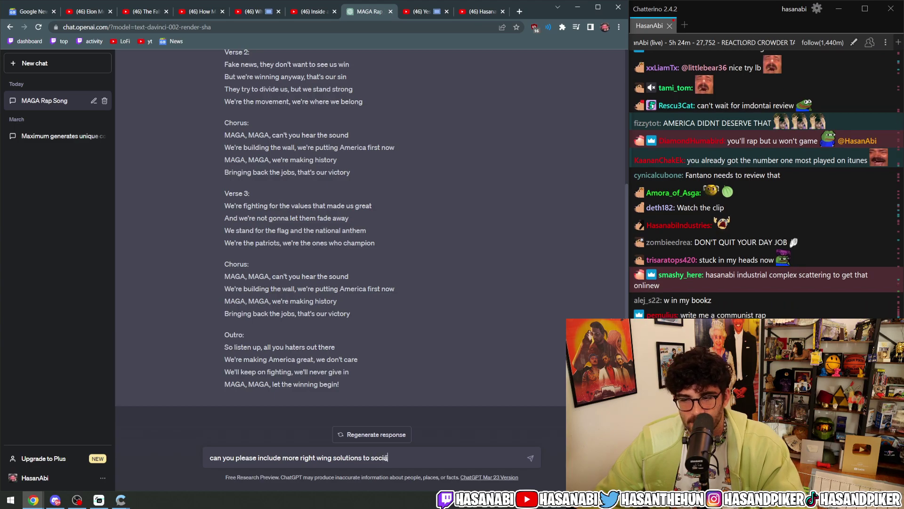
{"action": "key", "text": "BackSpace"}
{"action": "type", "text": "etal problems in this"}
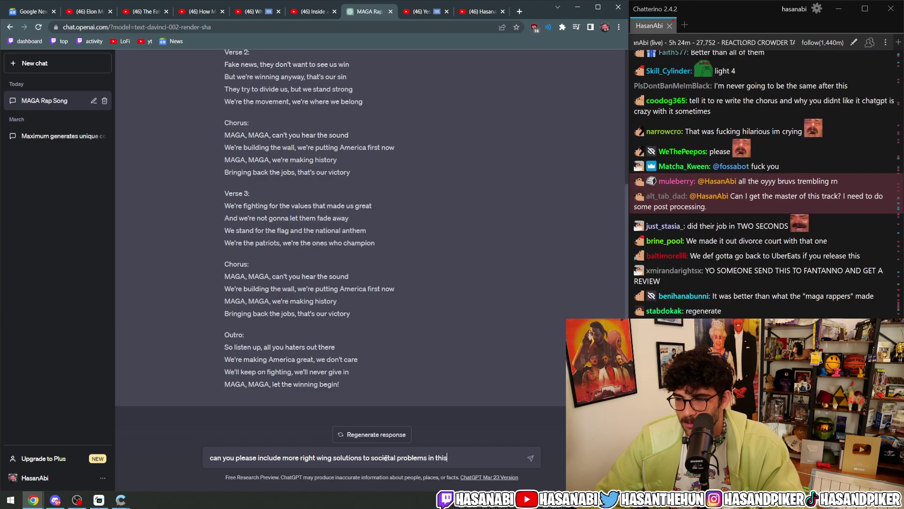
{"action": "key", "text": "Return"}
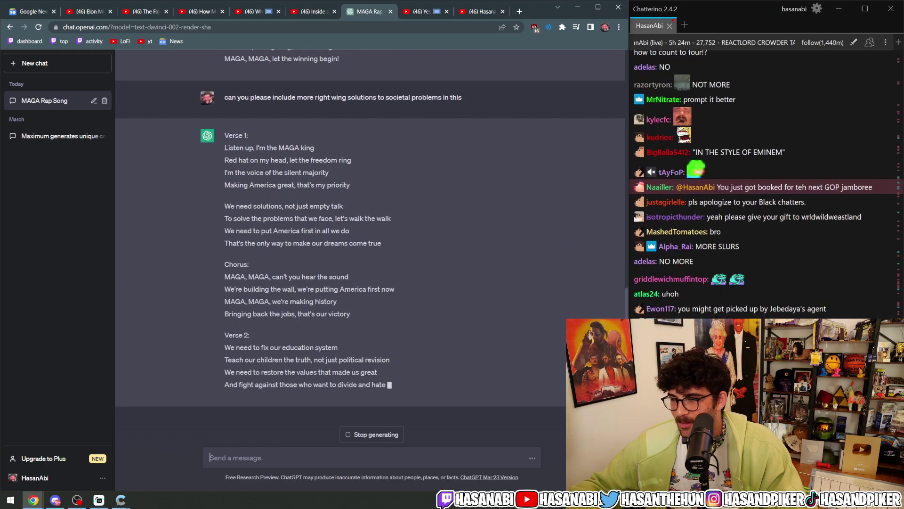
{"action": "type", "text": "can you please"}
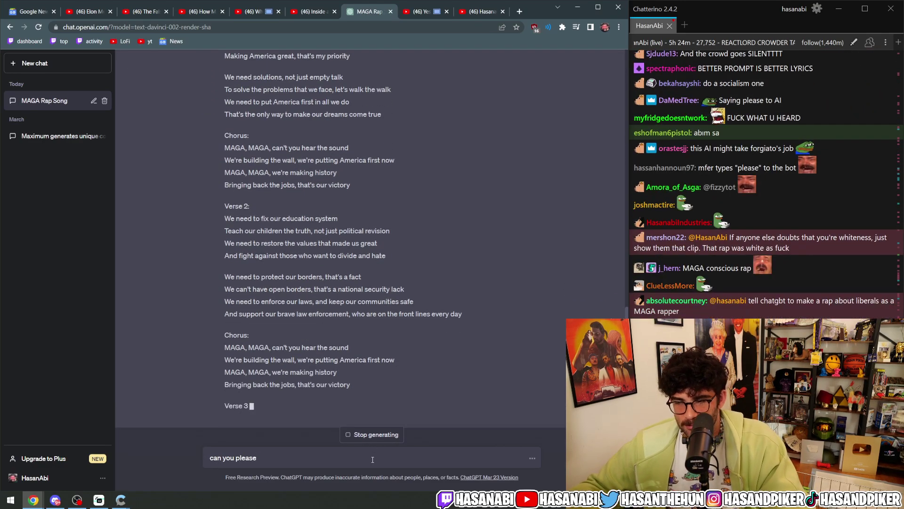
Stop the current reply, send 'make the song in voice of eminem', and scroll the answer.
{"action": "left_click", "coordinate": [375, 434]}
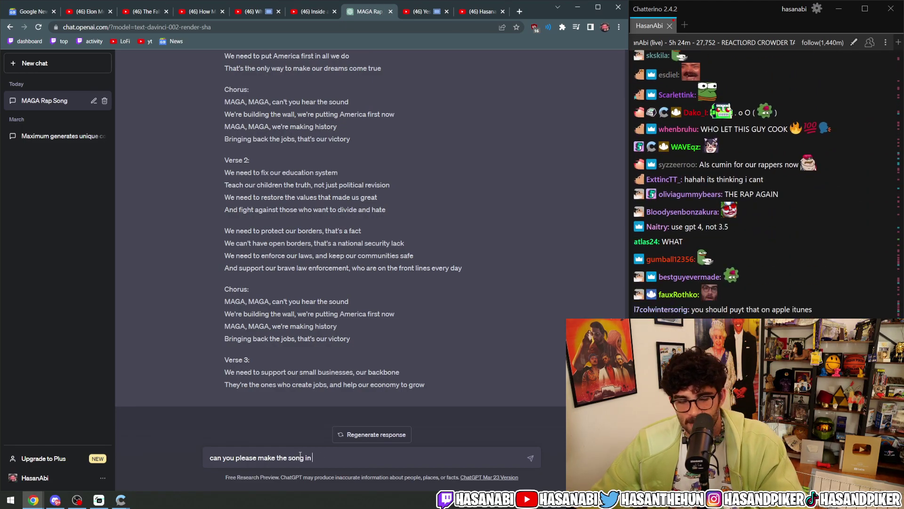
{"action": "type", "text": "make the song in voice of eminem"}
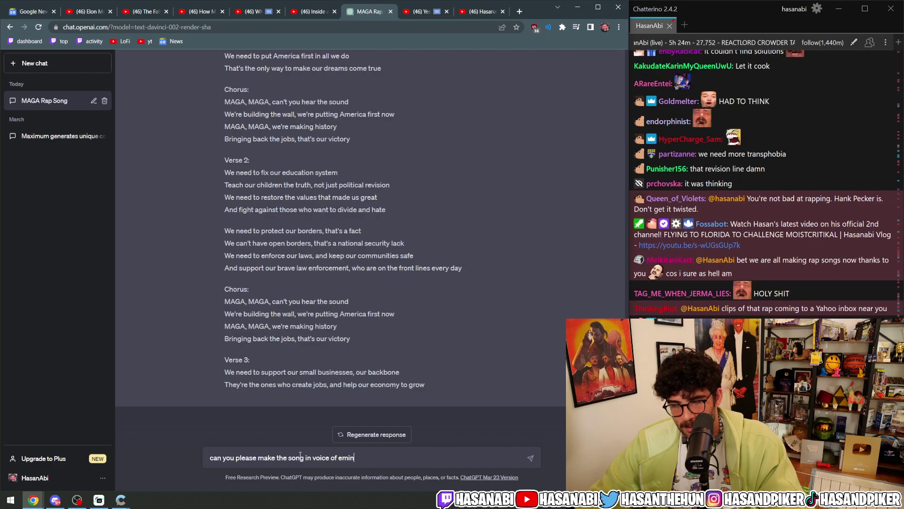
{"action": "key", "text": "Return"}
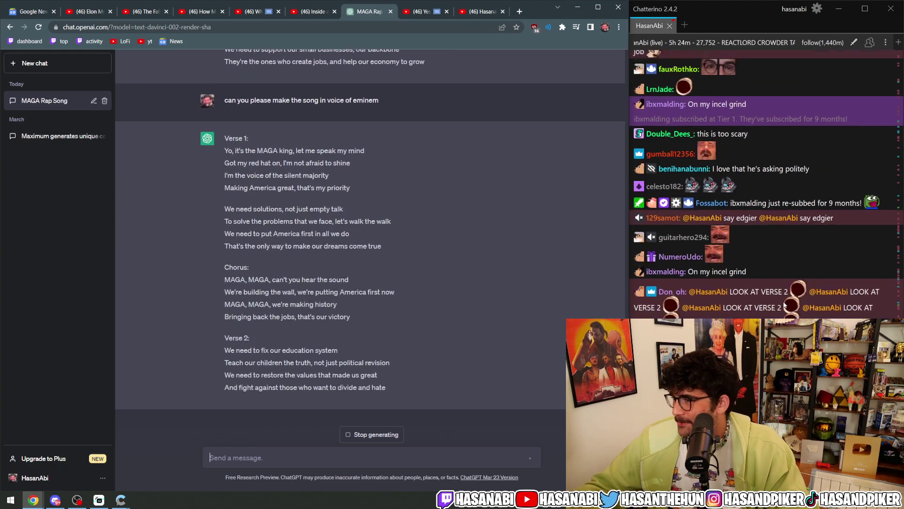
{"action": "scroll", "coordinate": [391, 248], "scroll_direction": "up", "scroll_amount": 10}
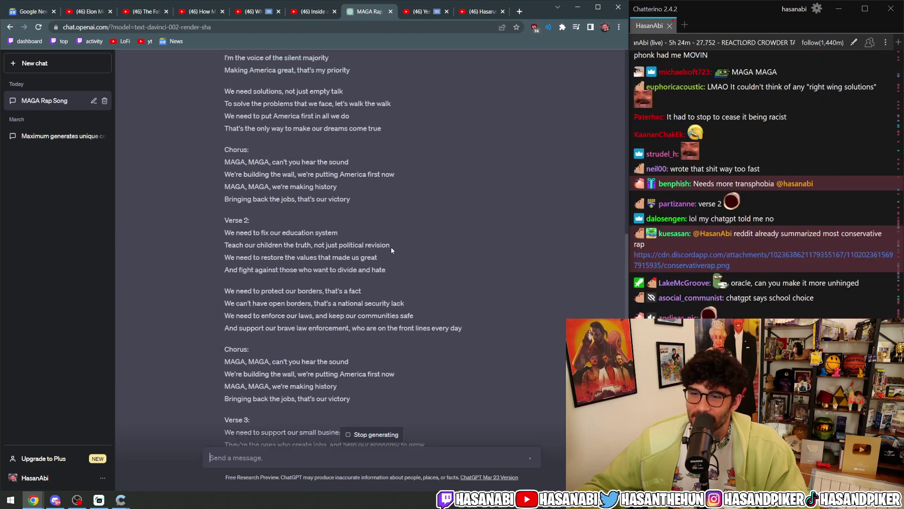
{"action": "scroll", "coordinate": [358, 243], "scroll_direction": "up", "scroll_amount": 3}
{"action": "scroll", "coordinate": [283, 283], "scroll_direction": "down", "scroll_amount": 2}
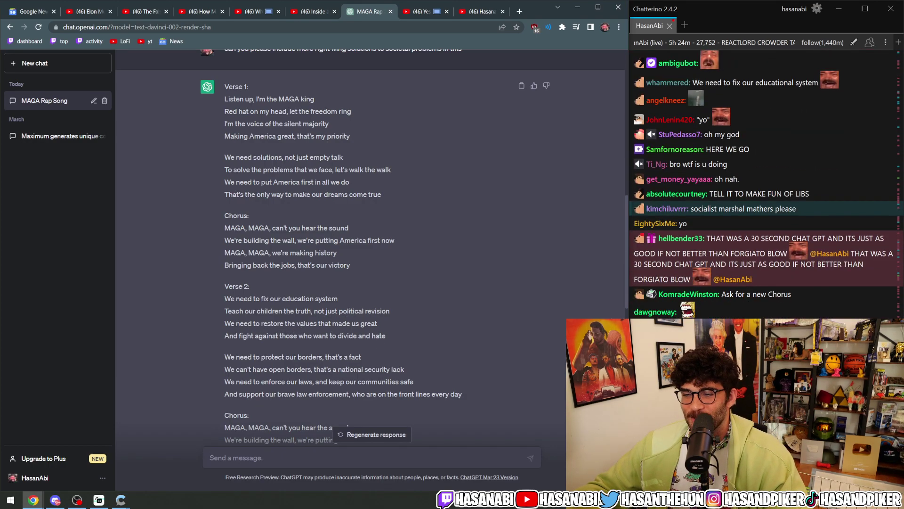
{"action": "scroll", "coordinate": [461, 313], "scroll_direction": "down", "scroll_amount": 8}
{"action": "scroll", "coordinate": [461, 311], "scroll_direction": "down", "scroll_amount": 7}
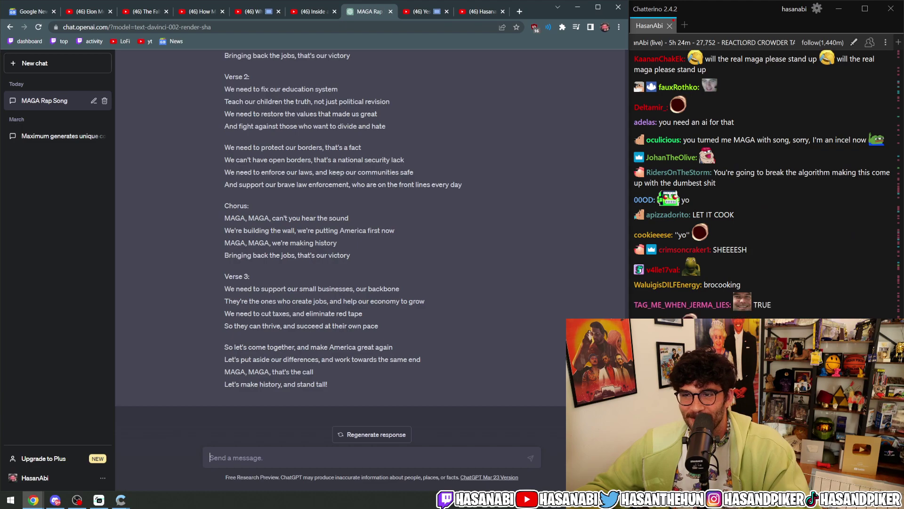
On the YouTube tab, view a chatter's details and open, then close, a linked rap screenshot.
{"action": "left_click", "coordinate": [475, 16]}
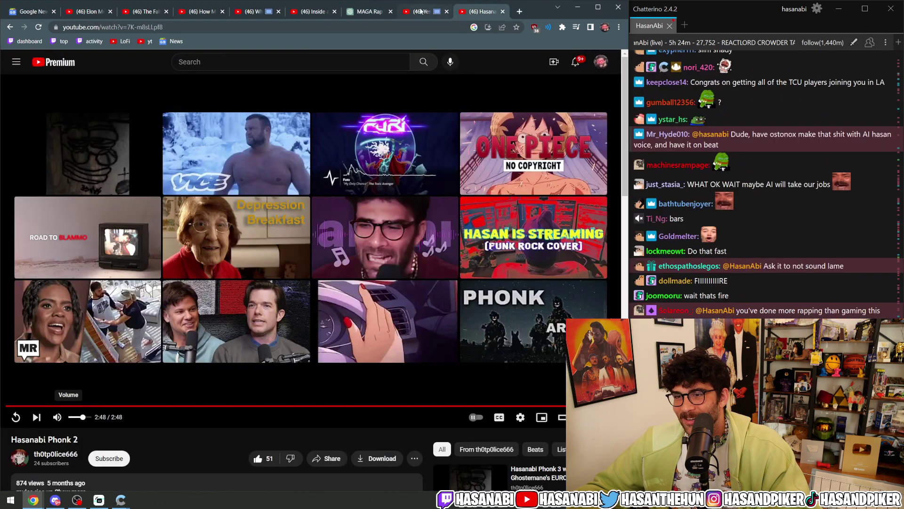
{"action": "scroll", "coordinate": [57, 287], "scroll_direction": "down", "scroll_amount": 3}
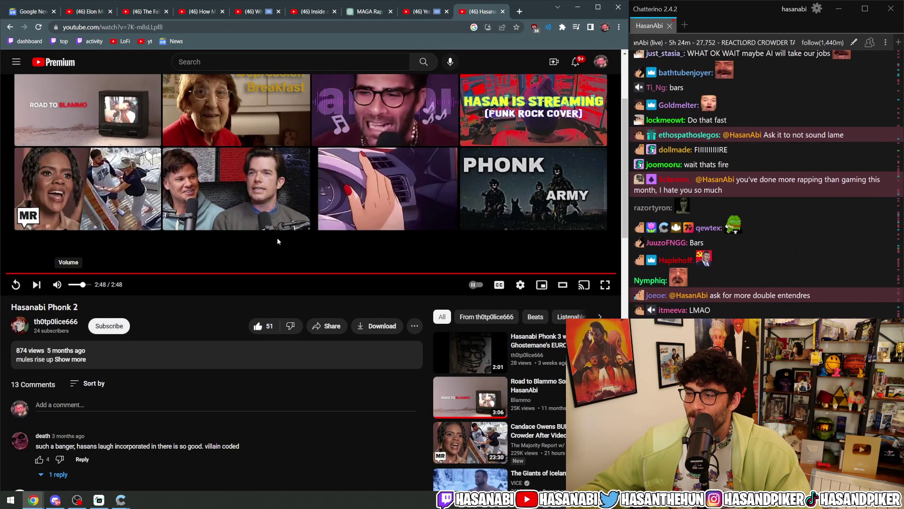
{"action": "scroll", "coordinate": [274, 236], "scroll_direction": "down", "scroll_amount": 4}
{"action": "scroll", "coordinate": [316, 284], "scroll_direction": "up", "scroll_amount": 7}
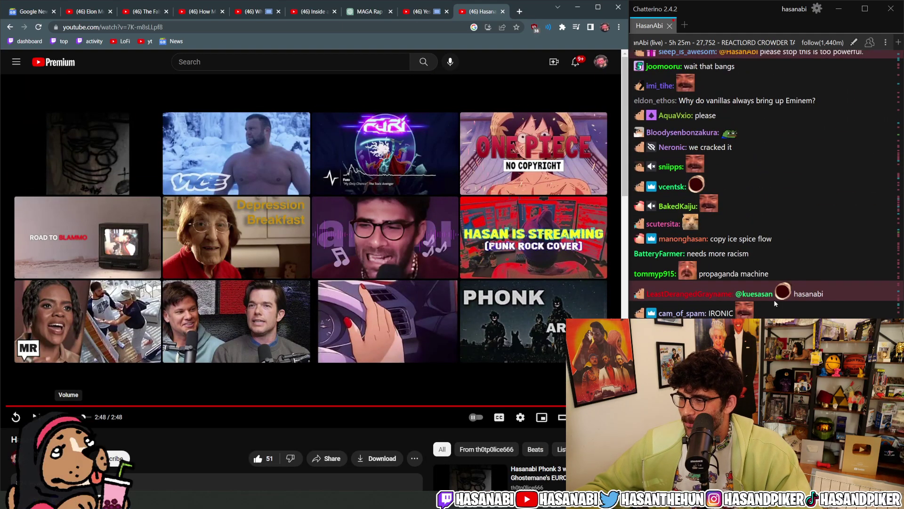
{"action": "left_click", "coordinate": [759, 295]}
{"action": "left_click", "coordinate": [754, 344]}
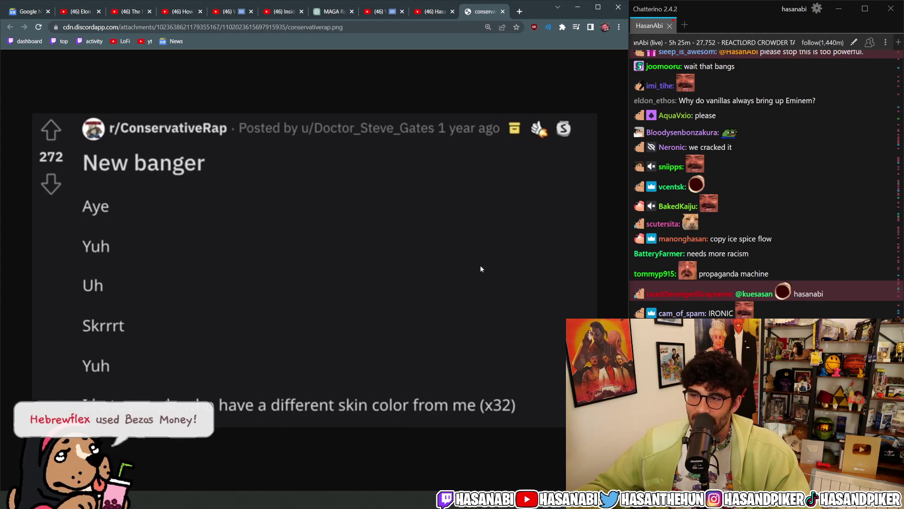
{"action": "middle_click", "coordinate": [481, 14]}
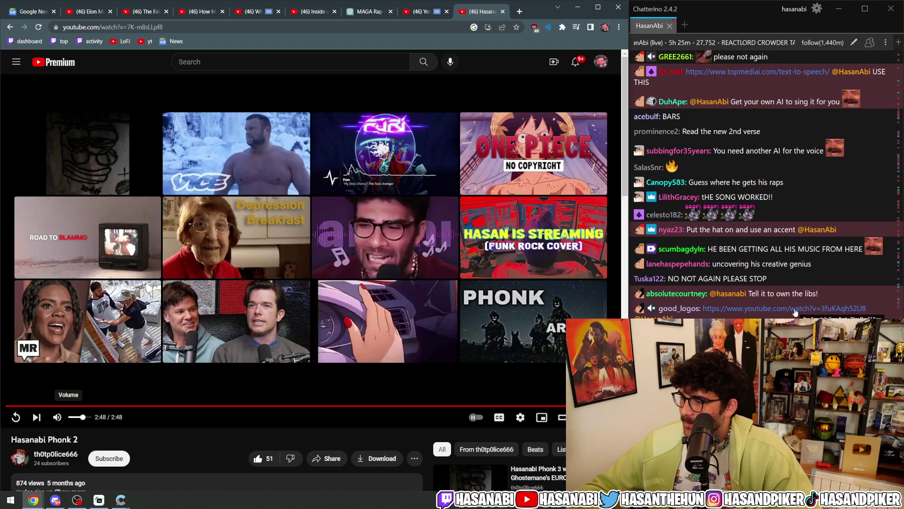
Open the linked 'Fire Flow' rap beat video, then return to the ChatGPT lyrics.
{"action": "left_click", "coordinate": [795, 310]}
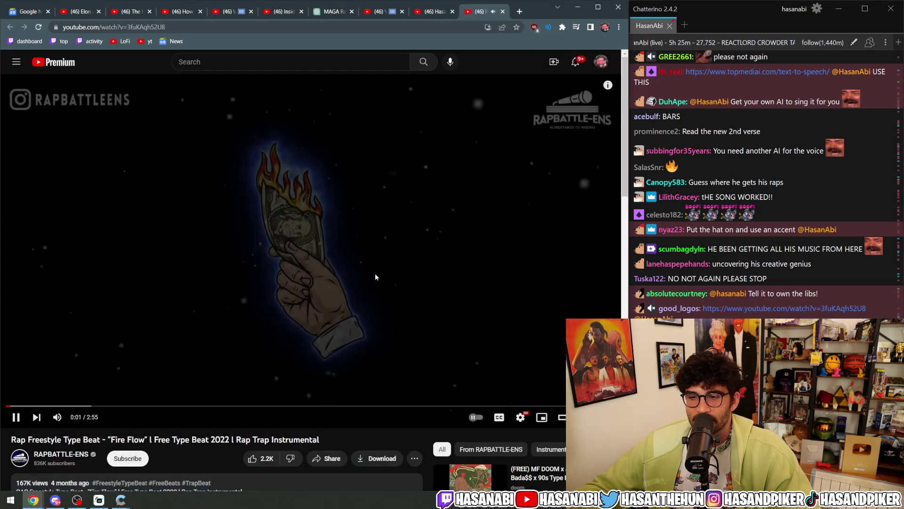
{"action": "left_click", "coordinate": [432, 13]}
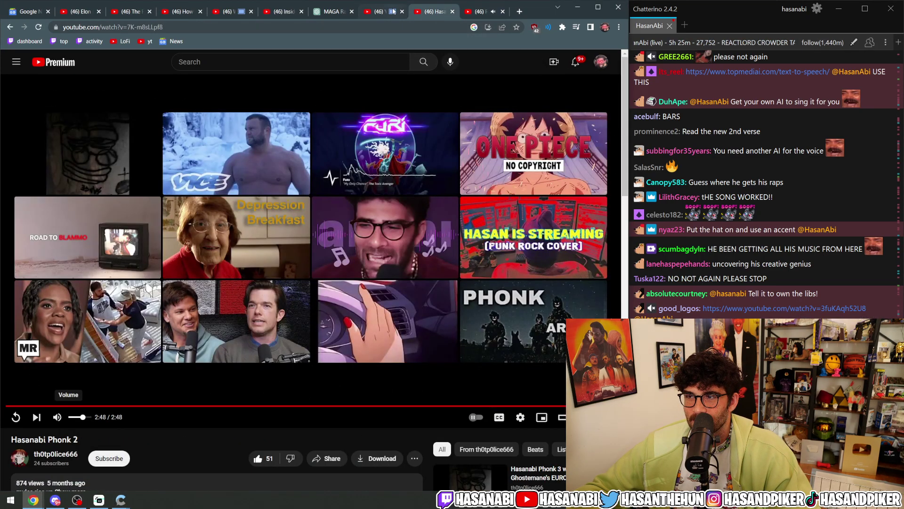
{"action": "left_click", "coordinate": [394, 12]}
{"action": "left_click", "coordinate": [428, 11]}
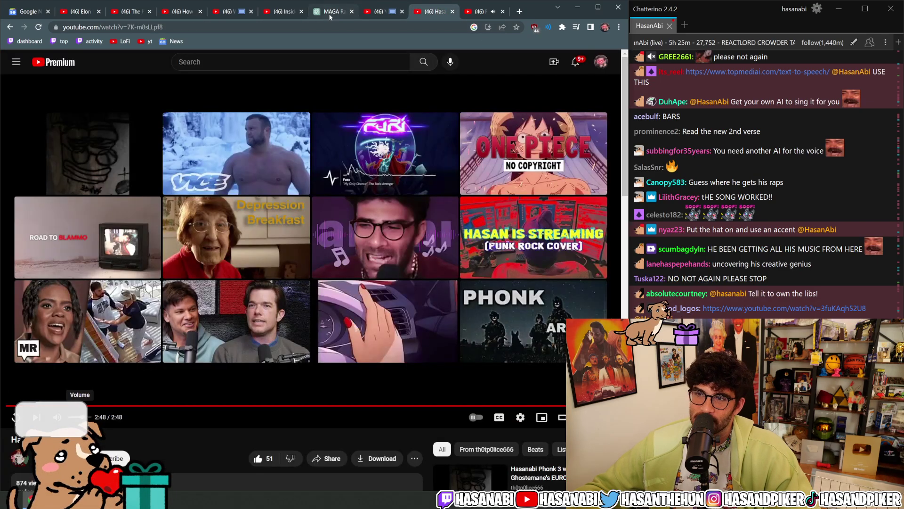
{"action": "left_click", "coordinate": [330, 12]}
Read through the Eminem-style MAGA rap, then switch to the Fire Flow beat video tab.
{"action": "scroll", "coordinate": [383, 189], "scroll_direction": "up", "scroll_amount": 8}
{"action": "scroll", "coordinate": [377, 193], "scroll_direction": "down", "scroll_amount": 2}
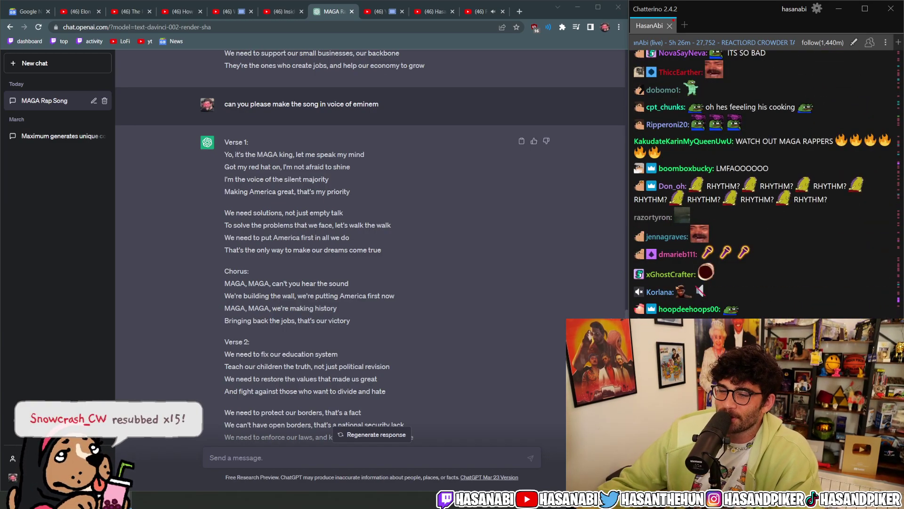
{"action": "mouse_move", "coordinate": [244, 295]}
{"action": "left_mouse_down"}
{"action": "mouse_move", "coordinate": [250, 342]}
{"action": "mouse_move", "coordinate": [248, 295]}
{"action": "left_mouse_up"}
{"action": "scroll", "coordinate": [336, 471], "scroll_direction": "down", "scroll_amount": 4}
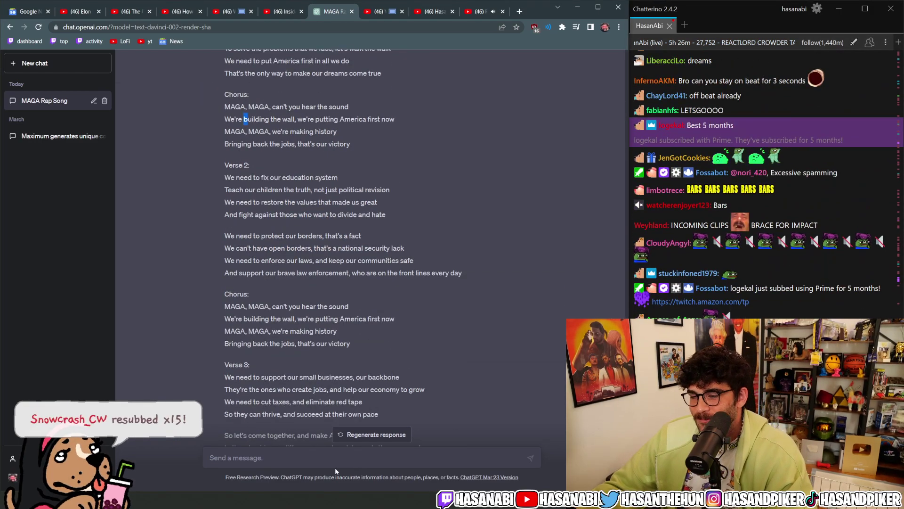
{"action": "scroll", "coordinate": [384, 355], "scroll_direction": "down", "scroll_amount": 2}
{"action": "left_click", "coordinate": [474, 9]}
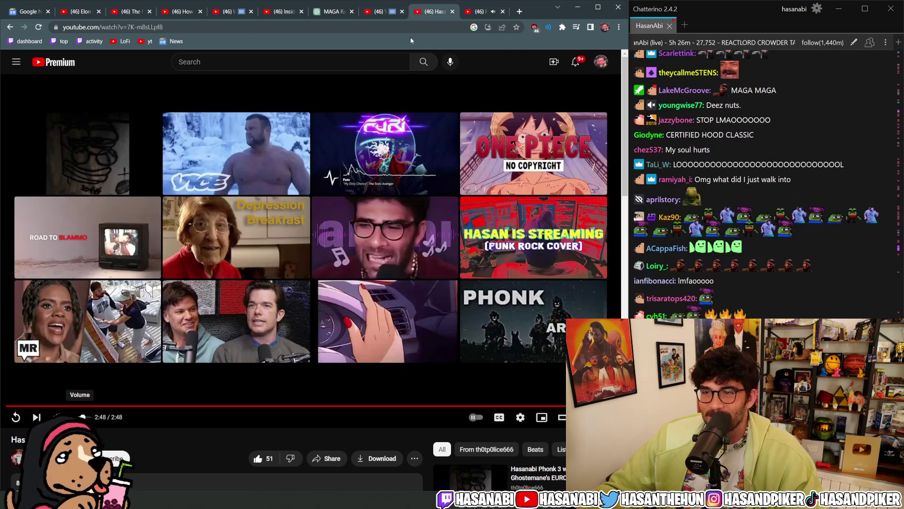
Back in ChatGPT, send 'make the song with a new choris'.
{"action": "left_click", "coordinate": [385, 13]}
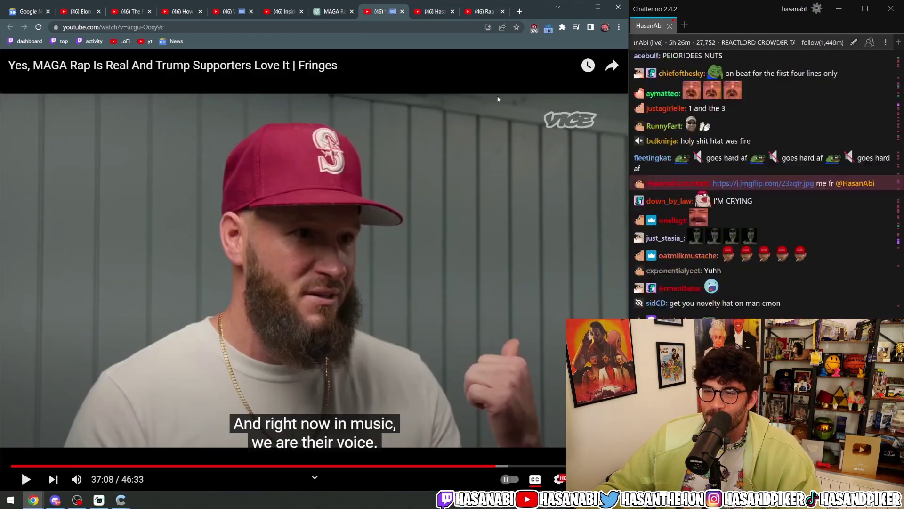
{"action": "left_click", "coordinate": [485, 10]}
{"action": "left_click", "coordinate": [333, 11]}
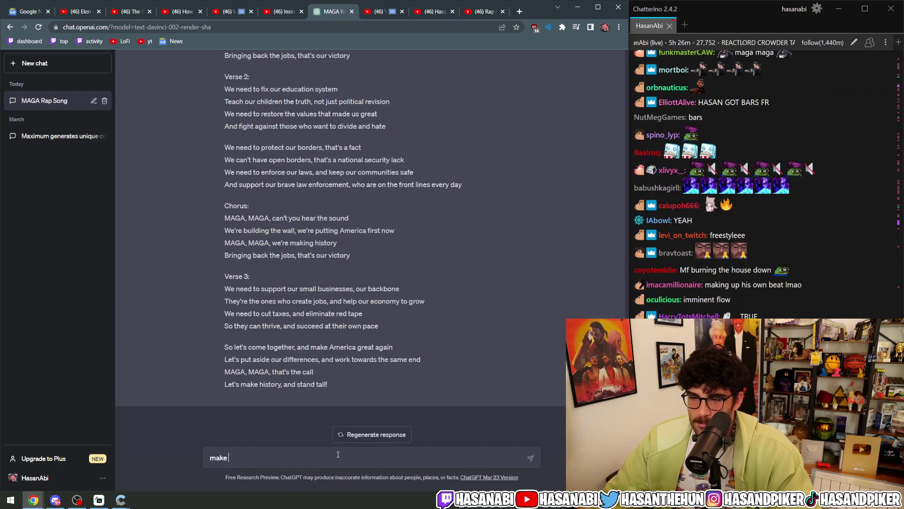
{"action": "type", "text": "th a new choris"}
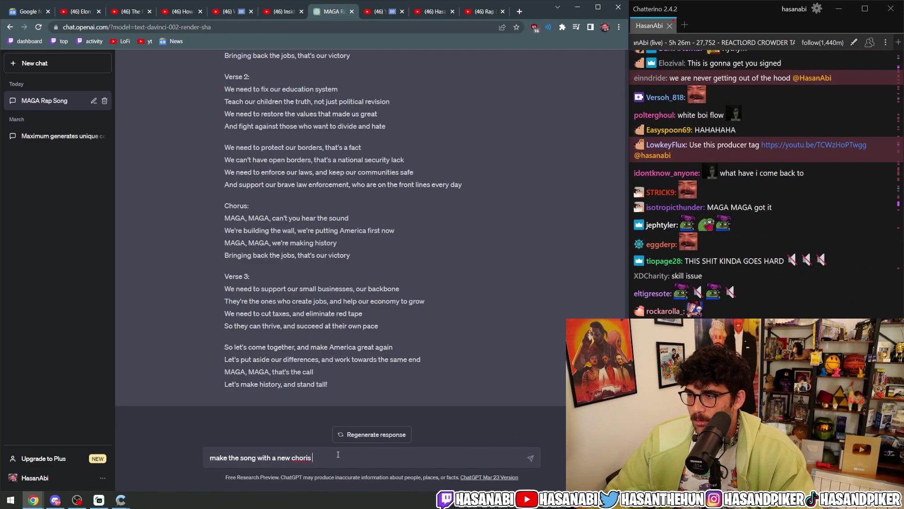
{"action": "key", "text": "Return"}
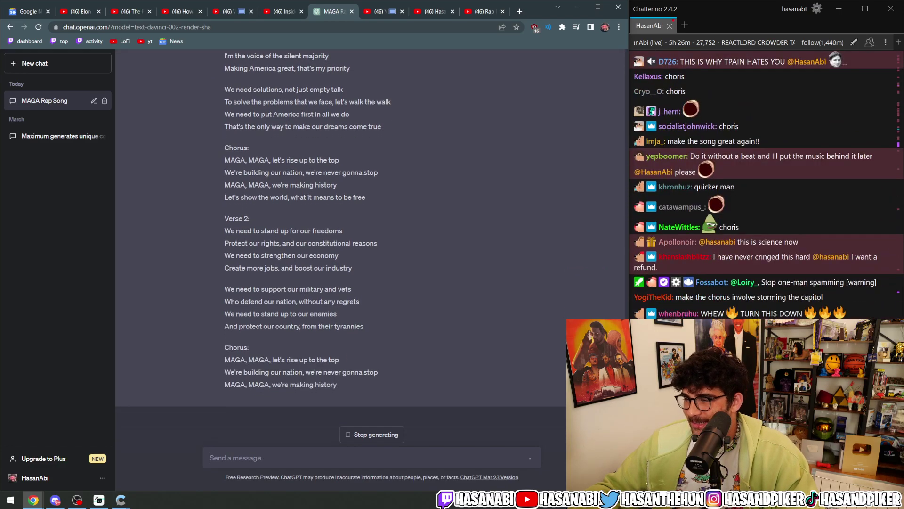
Open a YouTube link posted in chat, skip ahead in it, then bring up the Hasanabi Phonk 2 video.
{"action": "scroll", "coordinate": [808, 306], "scroll_direction": "up", "scroll_amount": 5}
{"action": "mouse_move", "coordinate": [782, 182]}
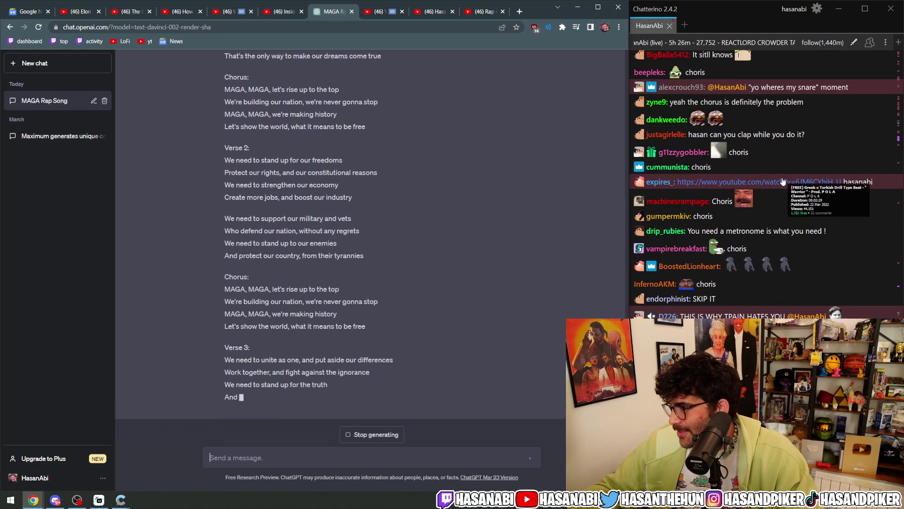
{"action": "left_click", "coordinate": [782, 182]}
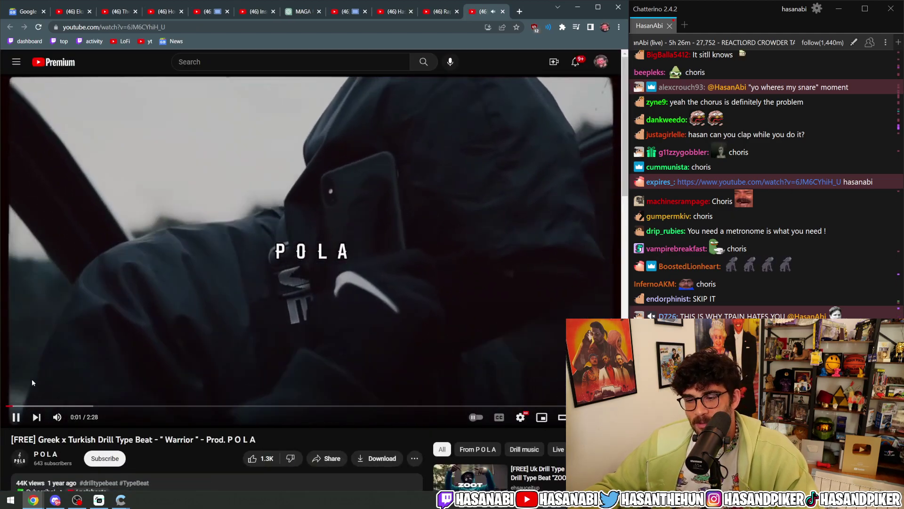
{"action": "left_click_drag", "start_coordinate": [34, 405], "coordinate": [36, 406]}
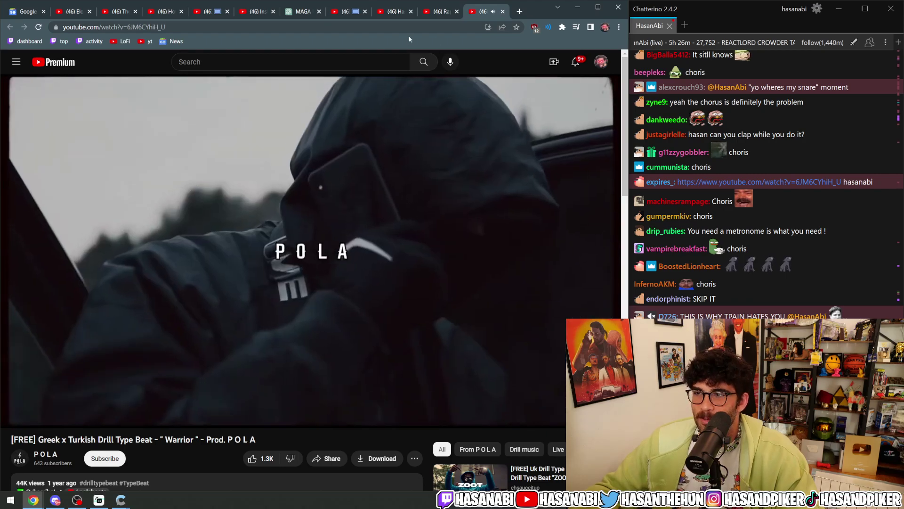
{"action": "left_click", "coordinate": [426, 16]}
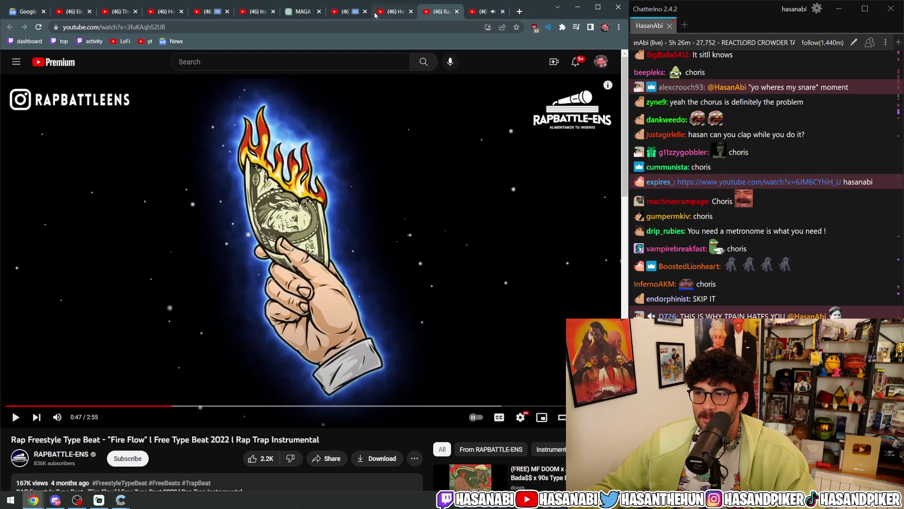
{"action": "left_click", "coordinate": [376, 15]}
Return to the MAGA Rap Song chat and scroll up to the new-chorus lyrics' Verse 1.
{"action": "left_click", "coordinate": [300, 15]}
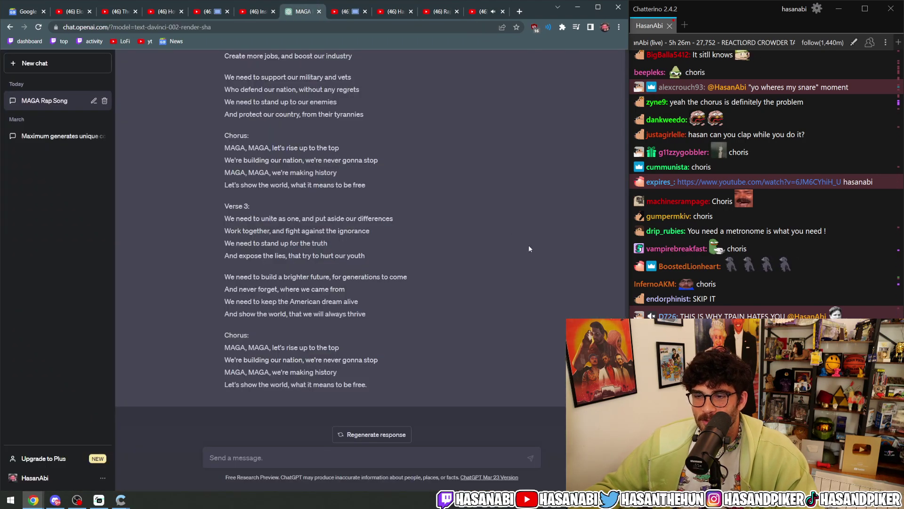
{"action": "scroll", "coordinate": [429, 273], "scroll_direction": "up", "scroll_amount": 6}
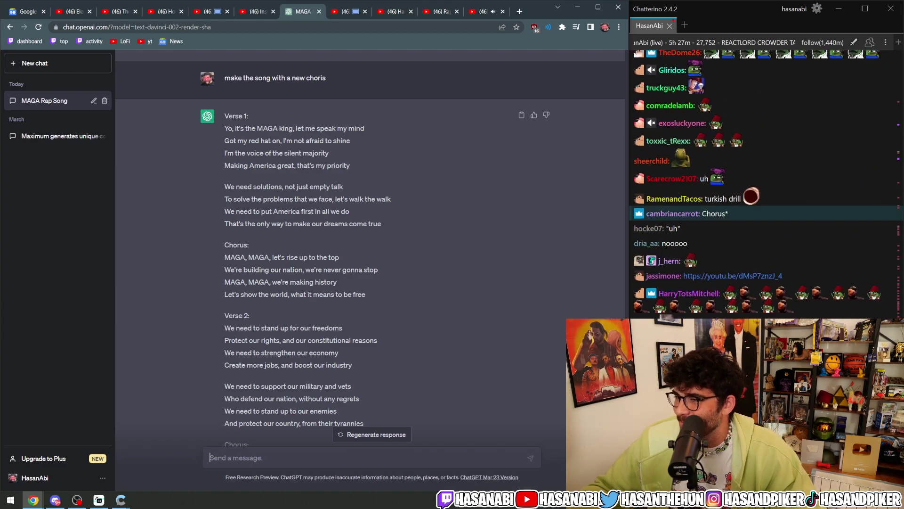
Replay the Greek x Turkish drill beat from 0:12, then go back to the ChatGPT lyrics.
{"action": "left_click", "coordinate": [483, 12]}
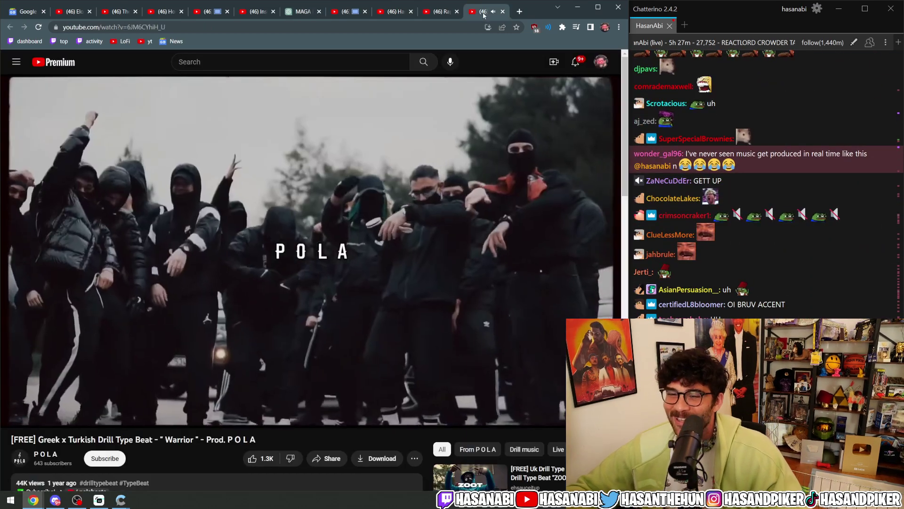
{"action": "left_click_drag", "start_coordinate": [112, 409], "coordinate": [57, 405]}
{"action": "left_click", "coordinate": [291, 233]}
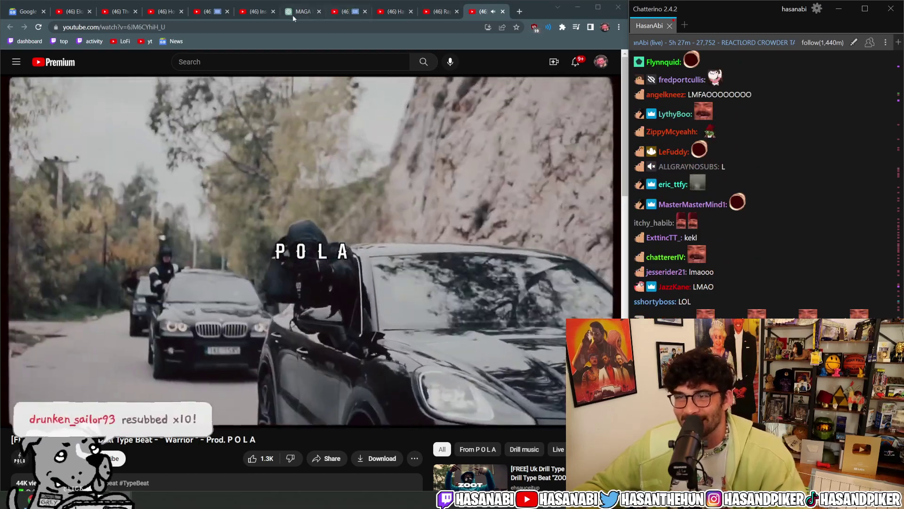
{"action": "left_click", "coordinate": [294, 13]}
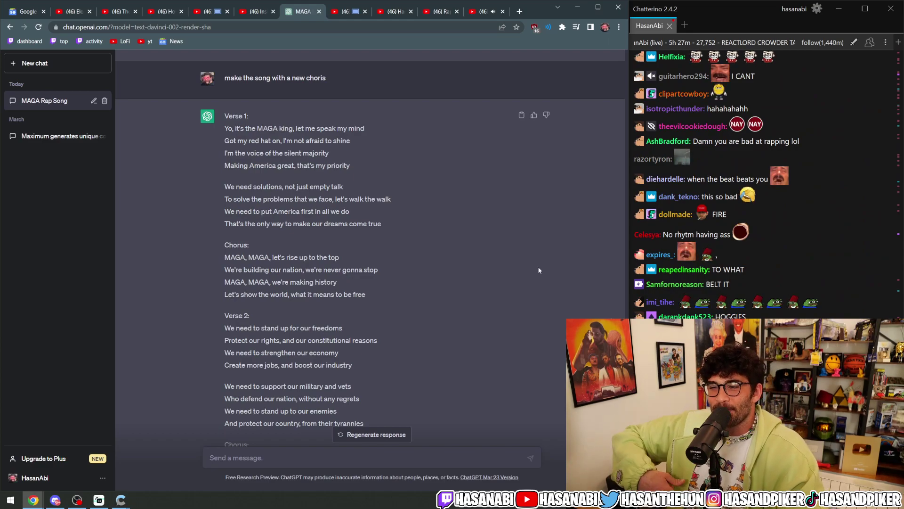
Read the MAGA rap down to Verse 3, then pause the drill beat at 1:38.
{"action": "scroll", "coordinate": [388, 239], "scroll_direction": "down", "scroll_amount": 1}
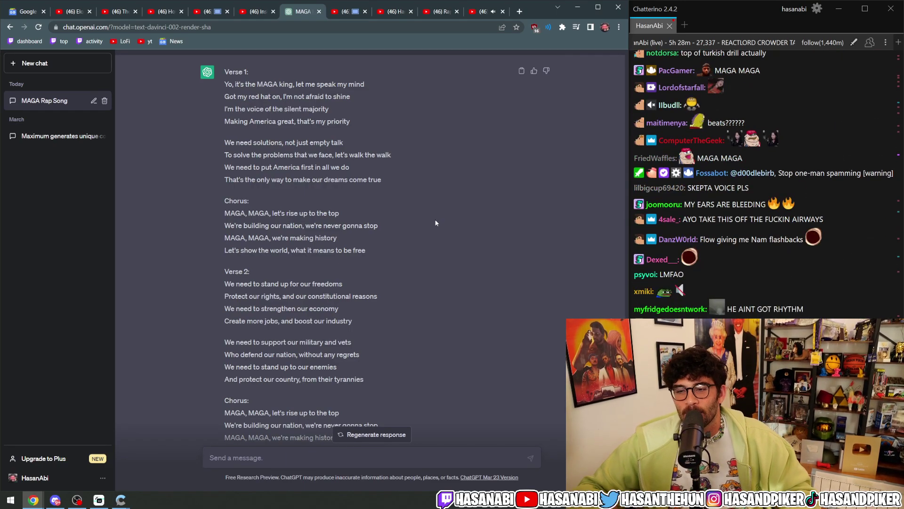
{"action": "scroll", "coordinate": [406, 257], "scroll_direction": "down", "scroll_amount": 2}
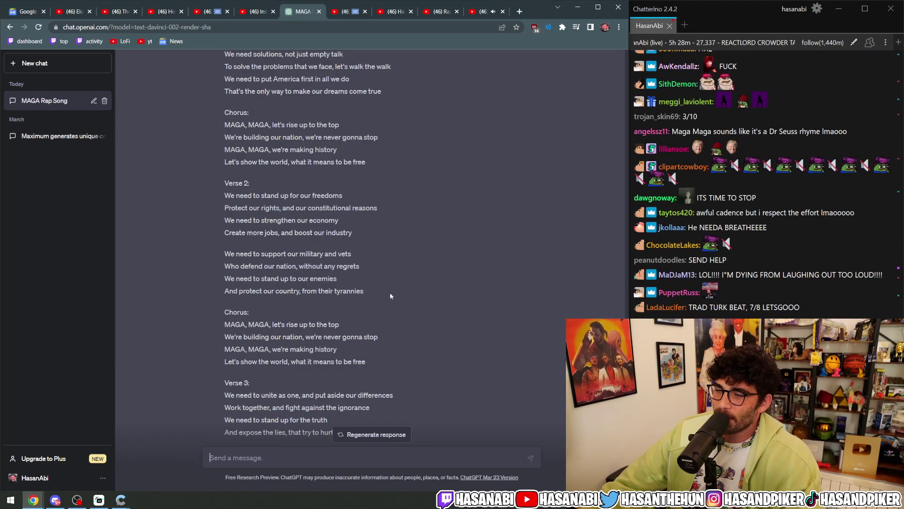
{"action": "scroll", "coordinate": [376, 287], "scroll_direction": "down", "scroll_amount": 2}
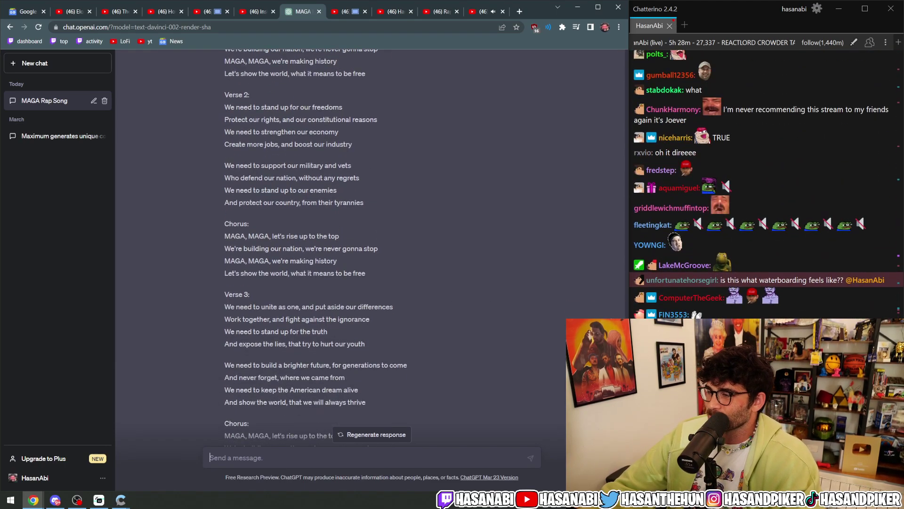
{"action": "key", "text": "ctrl+9"}
{"action": "key", "text": "k"}
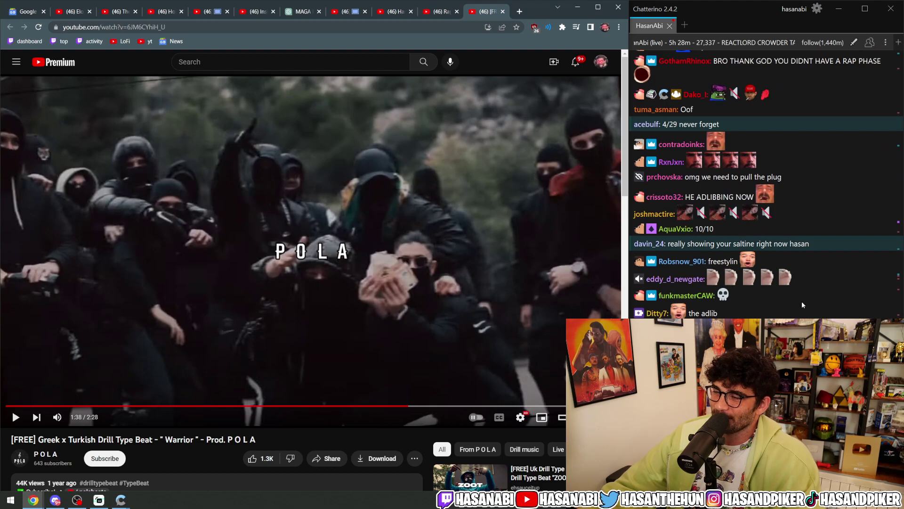
Open the copied TikTok link 'KIDS FAVORITE JAMS BY THEIR DADS FAVORITE BANDS Ep.12' in a new tab.
{"action": "left_click", "coordinate": [872, 293]}
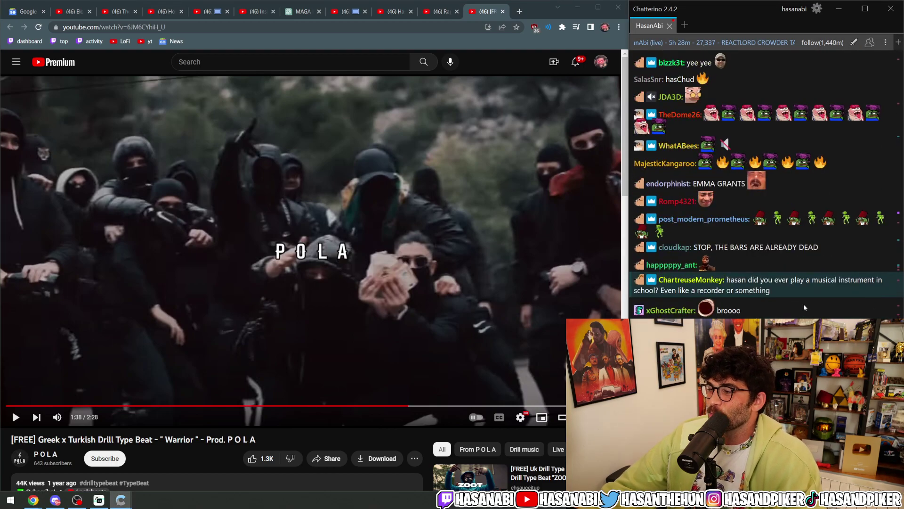
{"action": "left_click_drag", "start_coordinate": [804, 291], "coordinate": [779, 280]}
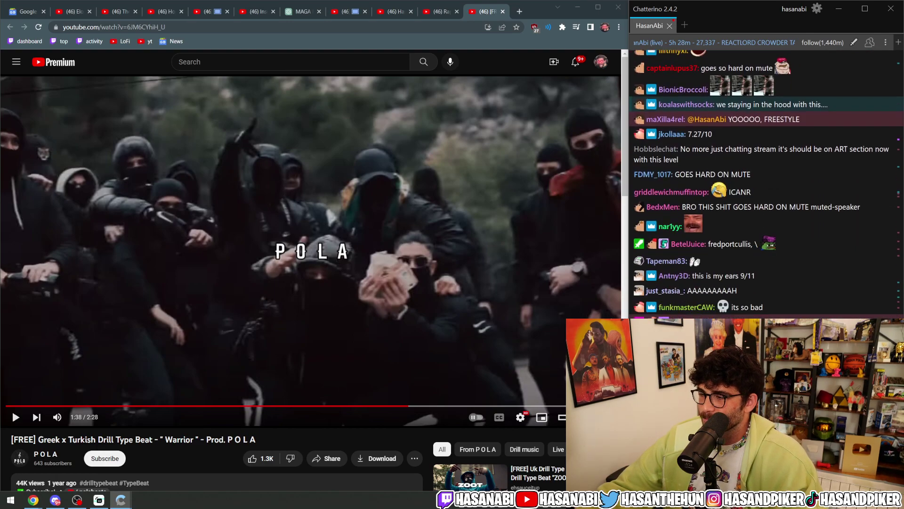
{"action": "key", "text": "ctrl+t"}
{"action": "key", "text": "ctrl+v"}
{"action": "key", "text": "Return"}
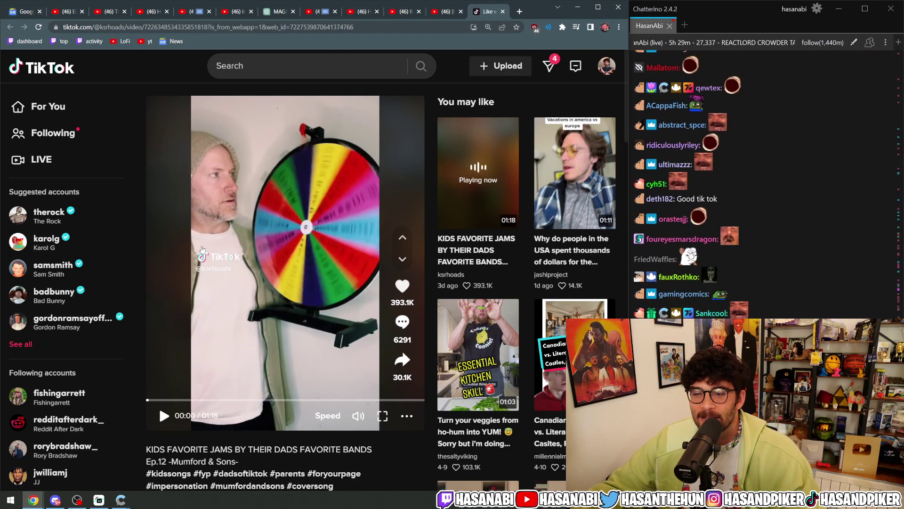
Go back to the TikTok 'Making the most cringe conservative rap music imaginable' and pause it at 0:01.
{"action": "scroll", "coordinate": [327, 268], "scroll_direction": "down", "scroll_amount": 2}
{"action": "scroll", "coordinate": [326, 268], "scroll_direction": "up", "scroll_amount": 2}
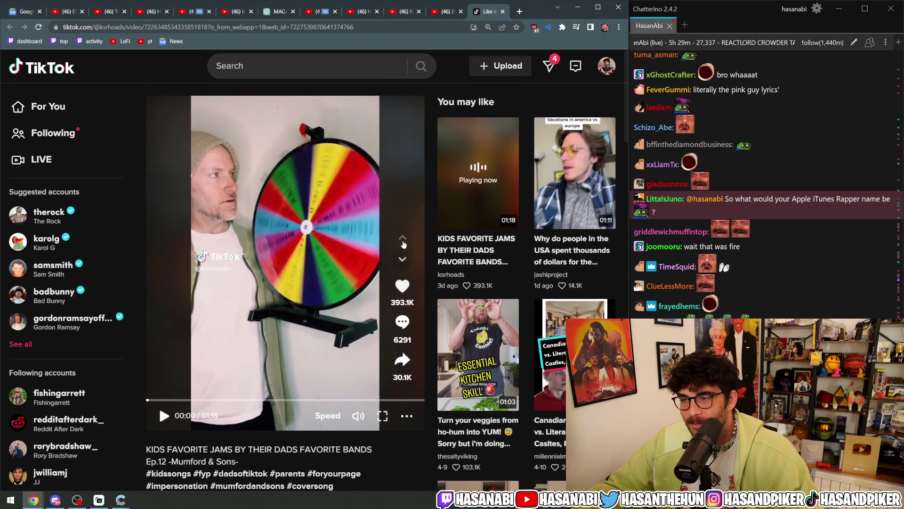
{"action": "left_click", "coordinate": [402, 238]}
{"action": "left_click", "coordinate": [290, 278]}
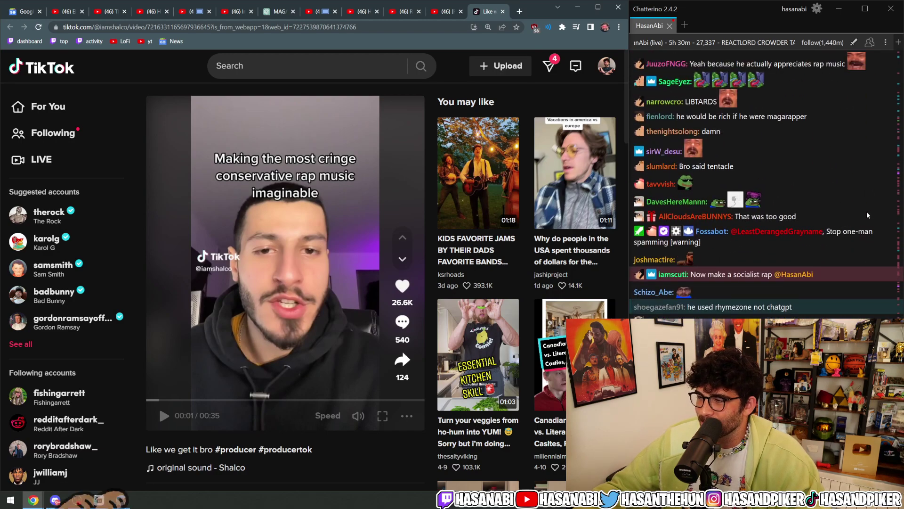
{"action": "mouse_move", "coordinate": [722, 211]}
{"action": "left_mouse_down"}
{"action": "mouse_move", "coordinate": [752, 216]}
{"action": "mouse_move", "coordinate": [735, 213]}
{"action": "left_mouse_up"}
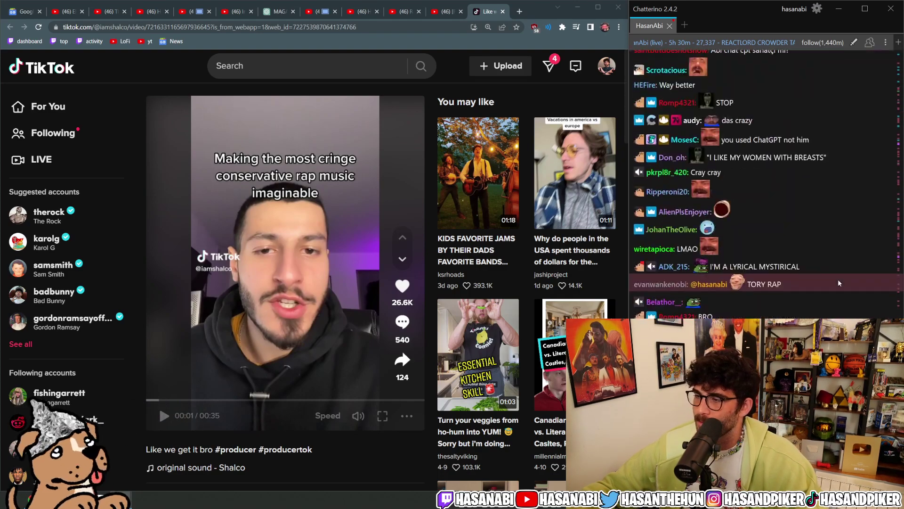
{"action": "left_click", "coordinate": [158, 403]}
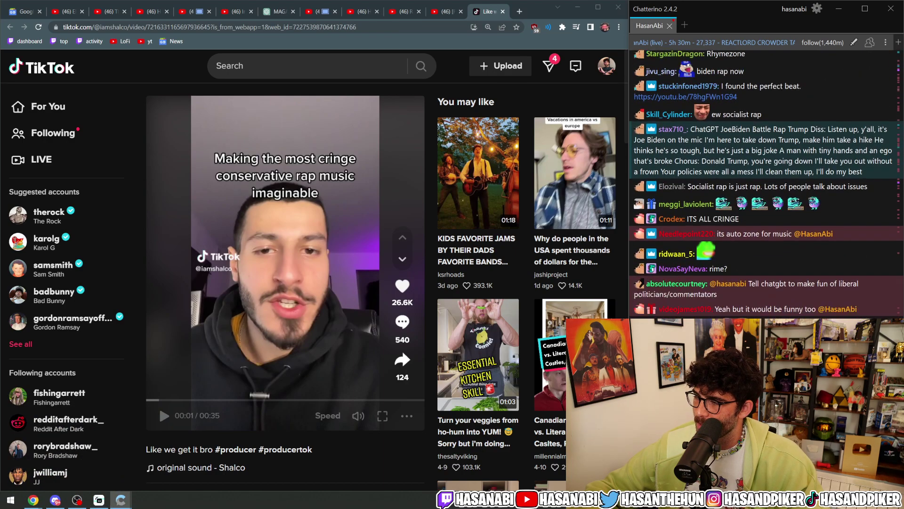
In a new chat, send 'please make a conservative rap song about woke culture in eminems style'.
{"action": "left_click", "coordinate": [312, 12]}
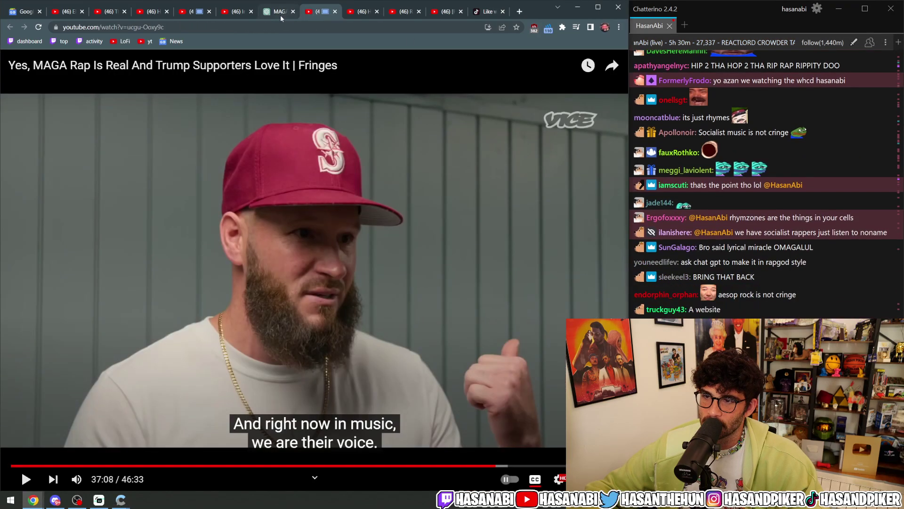
{"action": "left_click", "coordinate": [279, 11]}
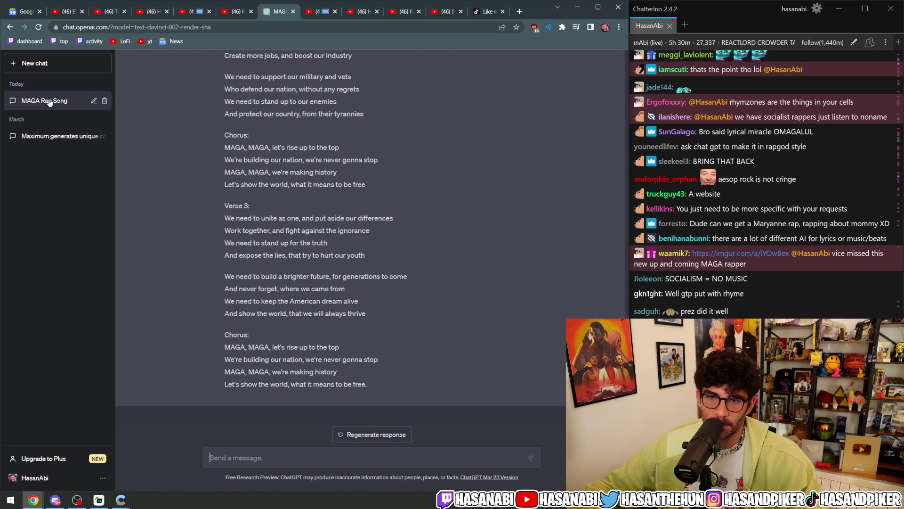
{"action": "left_click", "coordinate": [37, 63]}
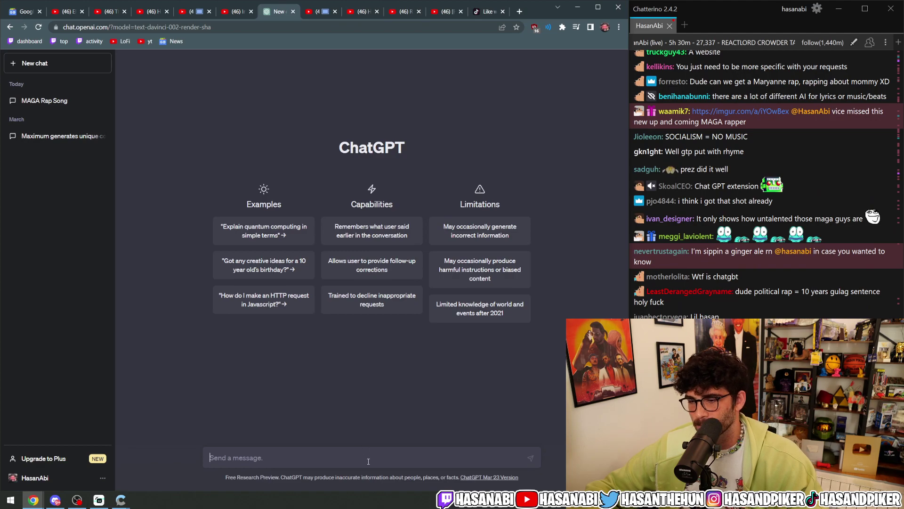
{"action": "type", "text": "please mak"}
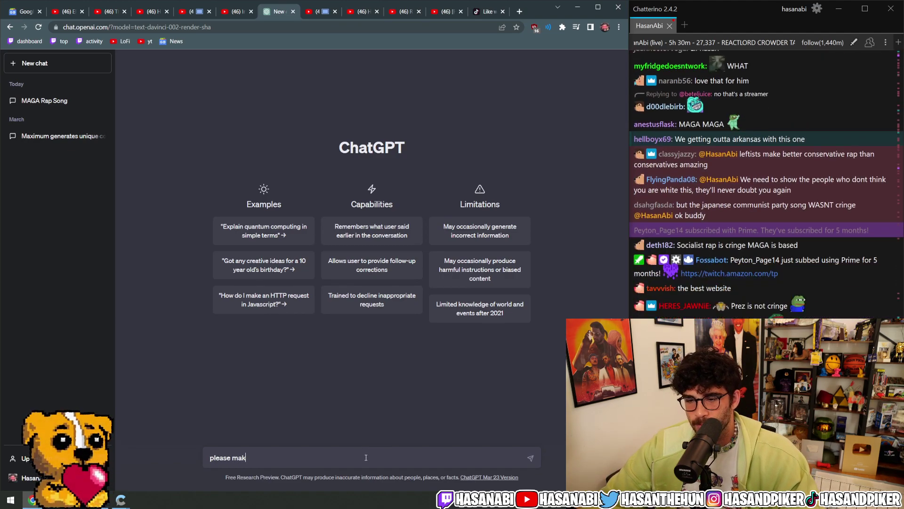
{"action": "type", "text": "e a maga r"}
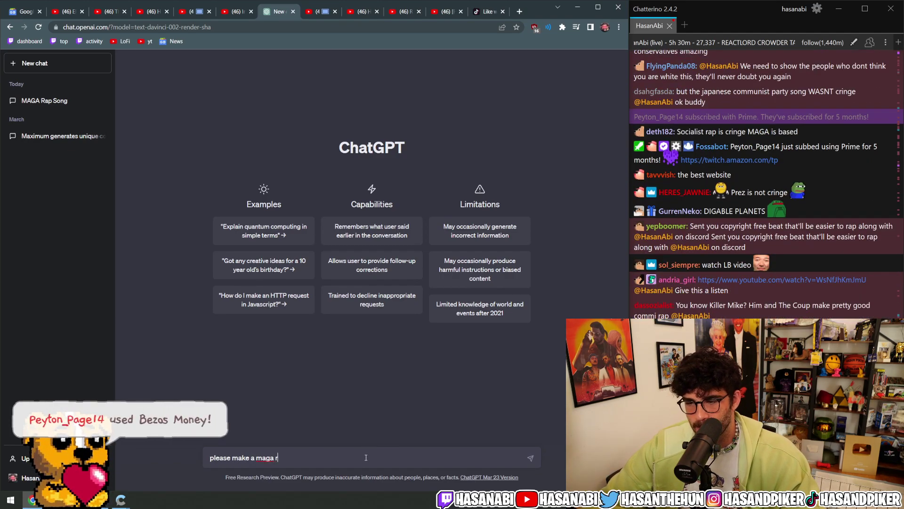
{"action": "key", "text": "BackSpace"}
{"action": "key", "text": "BackSpace"}
{"action": "key", "text": "BackSpace"}
{"action": "key", "text": "BackSpace"}
{"action": "key", "text": "BackSpace"}
{"action": "key", "text": "BackSpace"}
{"action": "type", "text": "conservative "}
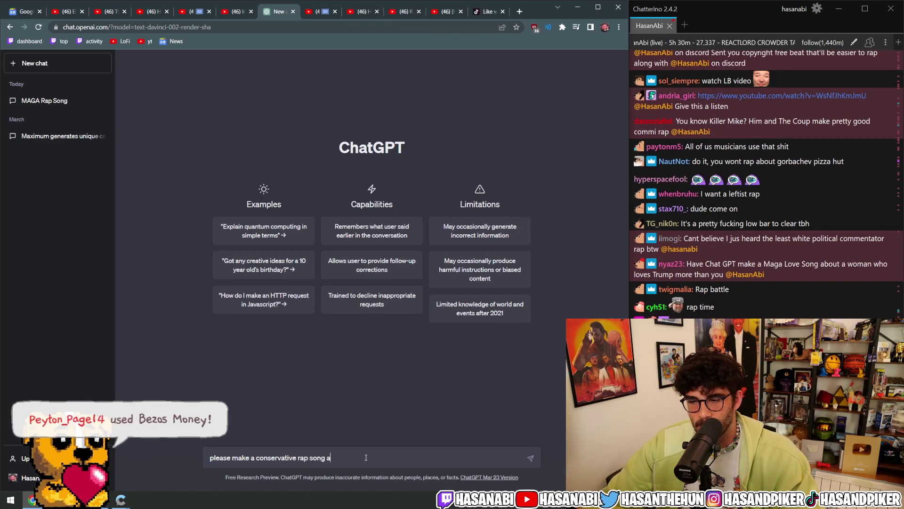
{"action": "type", "text": "rap song about woke culture in em"}
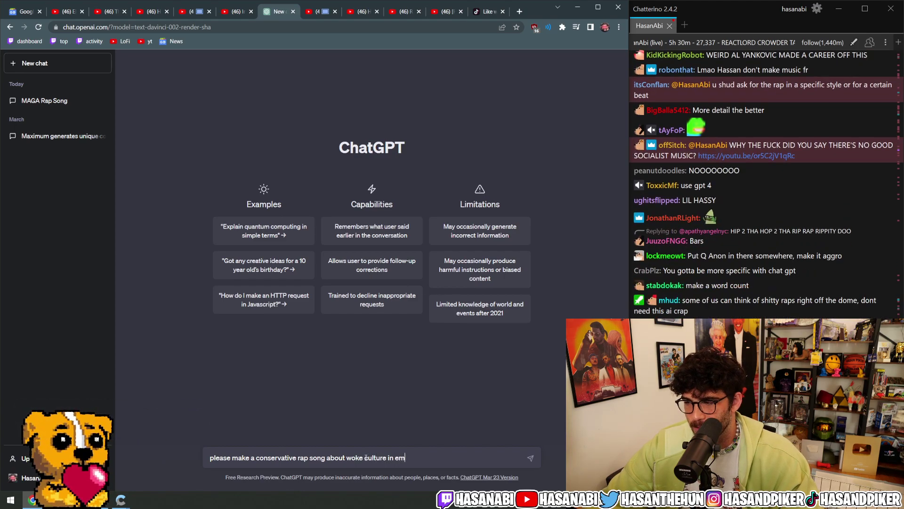
{"action": "type", "text": "inems style"}
{"action": "key", "text": "Return"}
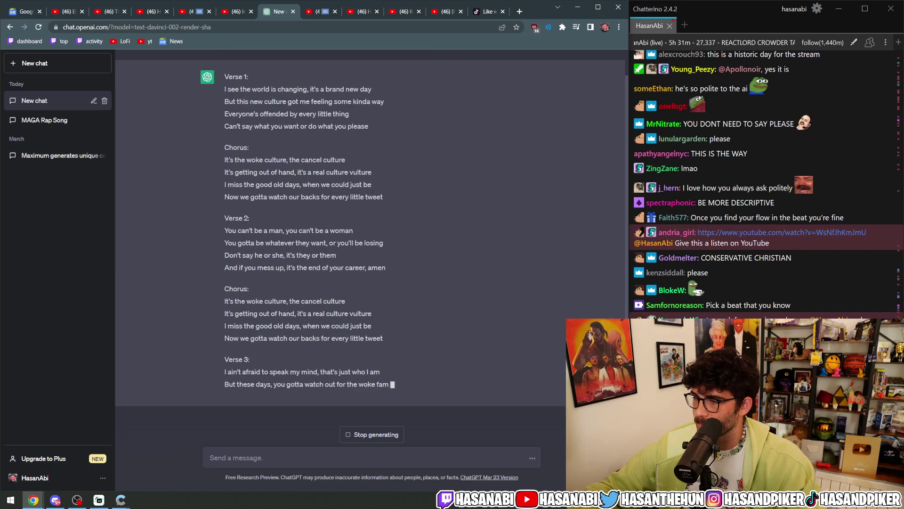
Select a viewer's rhyme suggestion in the stream chat, then return to the prompt box.
{"action": "left_click_drag", "start_coordinate": [768, 267], "coordinate": [807, 262]}
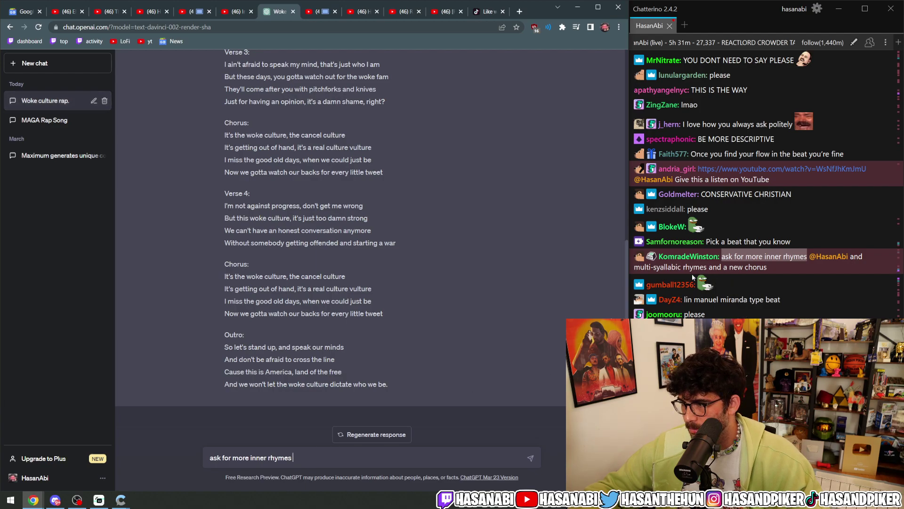
{"action": "left_click", "coordinate": [707, 269]}
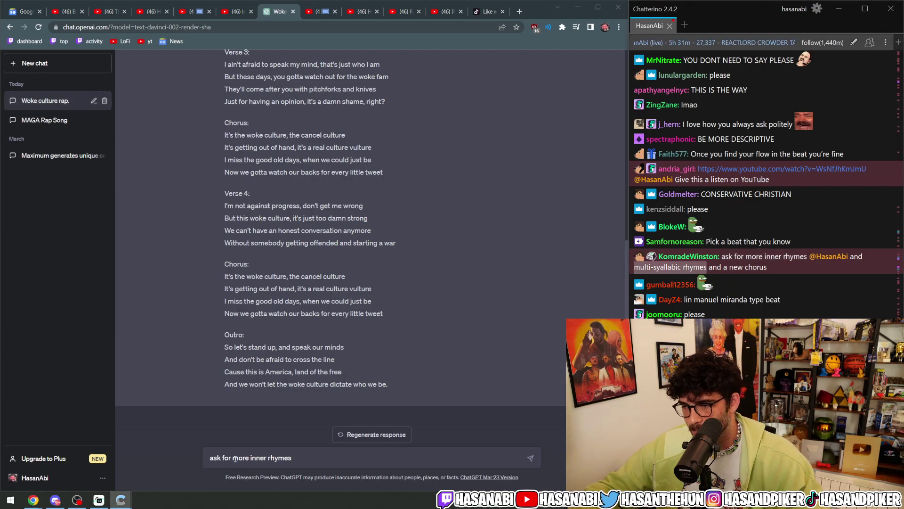
{"action": "left_click", "coordinate": [212, 457]}
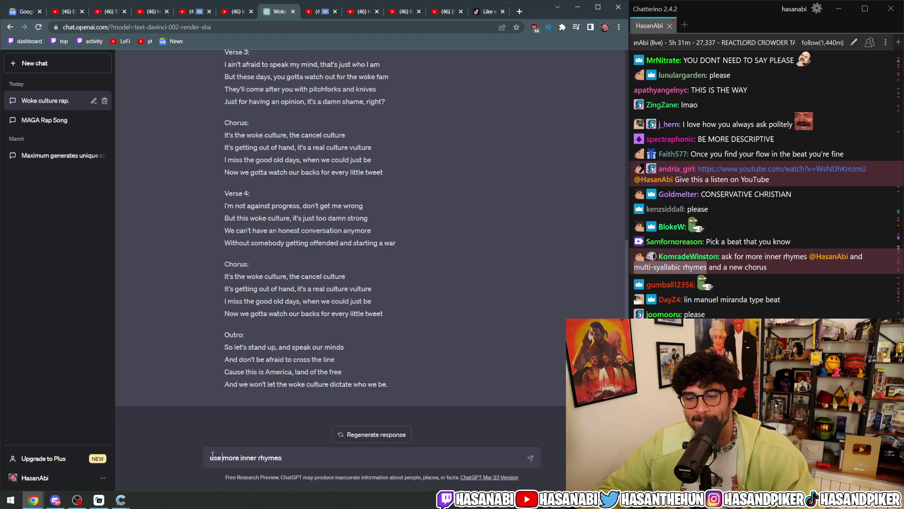
Correct 'syallabic' to 'syllabic' in the follow-up prompt using the spell-check suggestion.
{"action": "right_click", "coordinate": [396, 457]}
{"action": "right_click", "coordinate": [329, 459]}
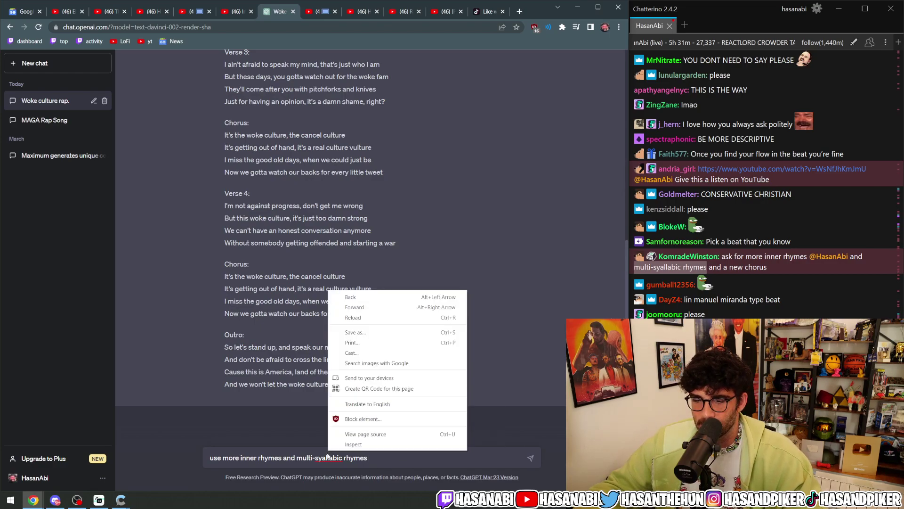
{"action": "right_click", "coordinate": [326, 457]}
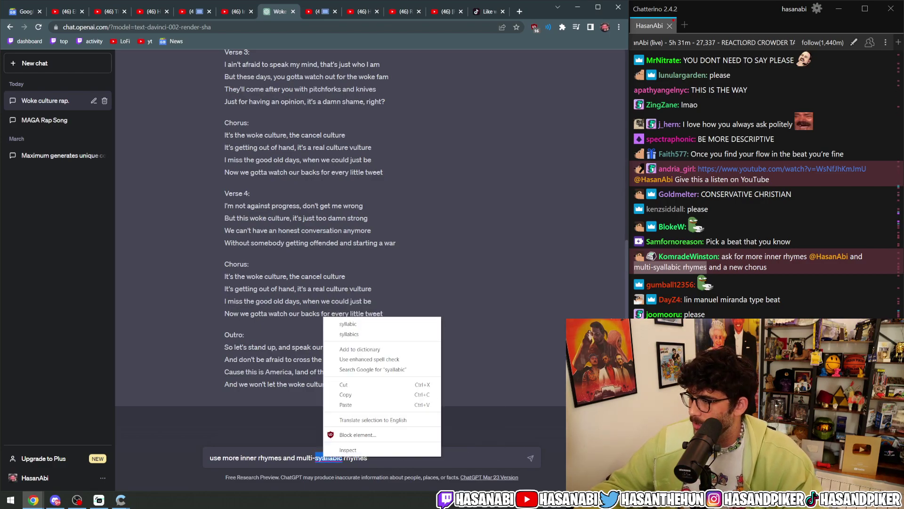
{"action": "key", "text": "Escape"}
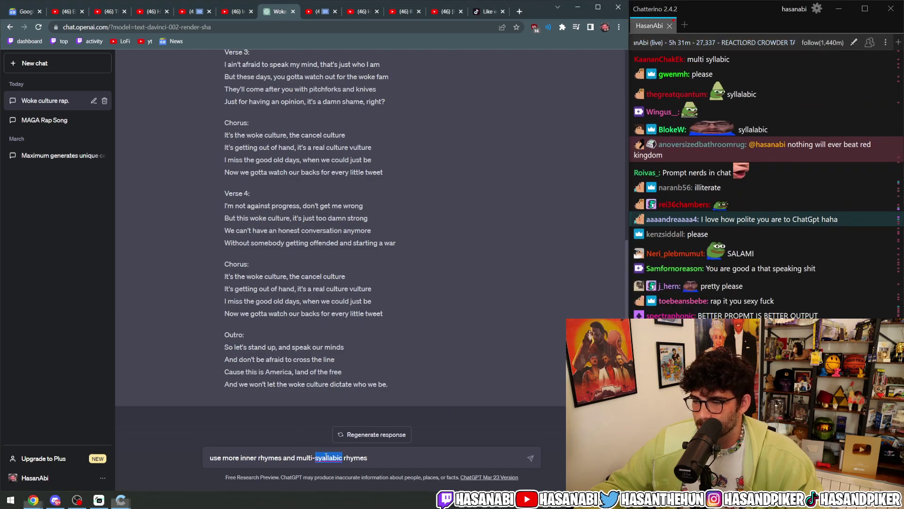
{"action": "right_click", "coordinate": [325, 457]}
{"action": "left_click", "coordinate": [339, 321]}
{"action": "left_click", "coordinate": [402, 460]}
Send the request for more inner and multi-syllabic rhymes and review the new lyrics.
{"action": "key", "text": "Return"}
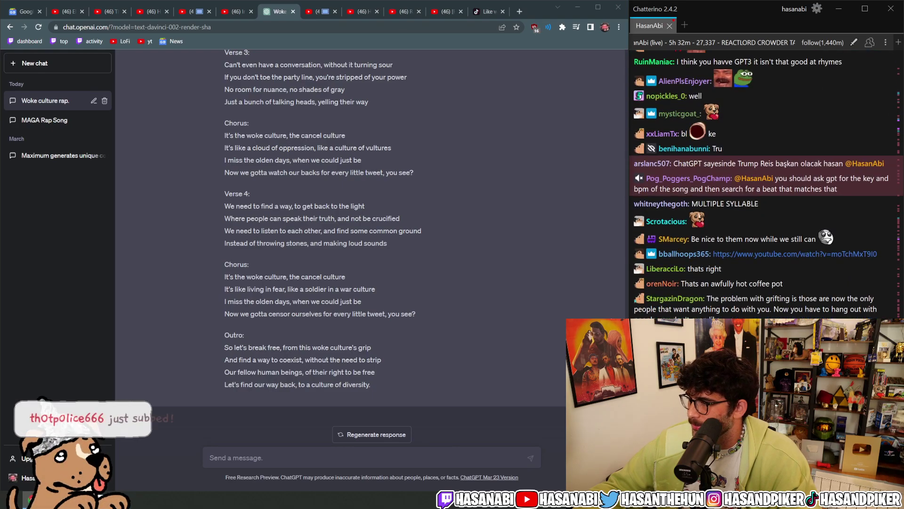
{"action": "mouse_move", "coordinate": [811, 257]}
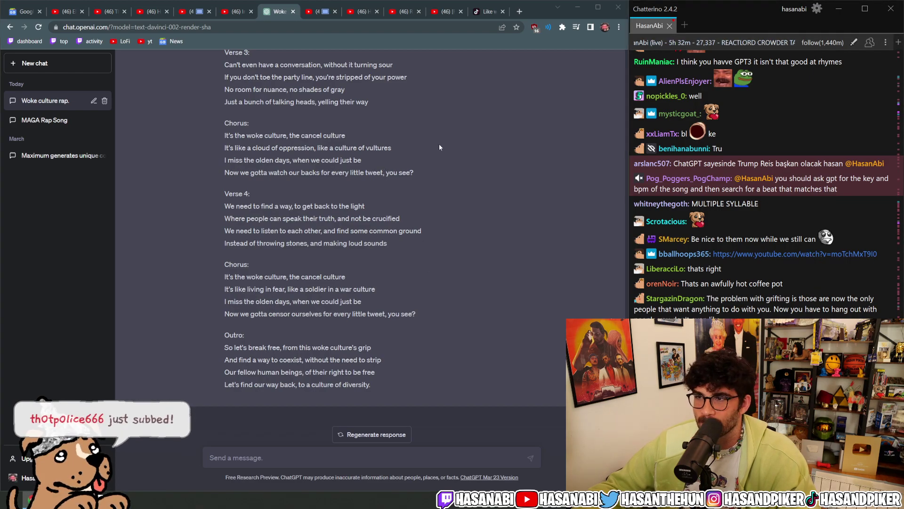
{"action": "scroll", "coordinate": [409, 193], "scroll_direction": "up", "scroll_amount": 8}
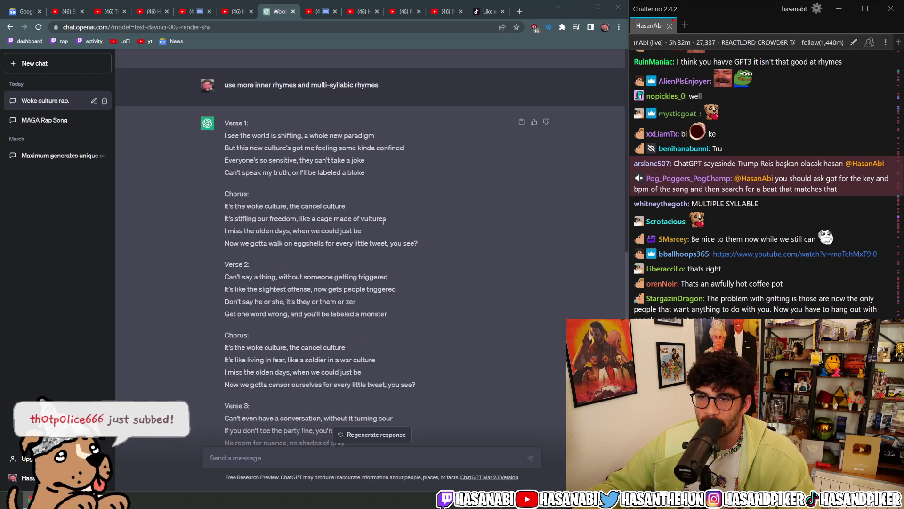
{"action": "scroll", "coordinate": [798, 256], "scroll_direction": "down", "scroll_amount": 10}
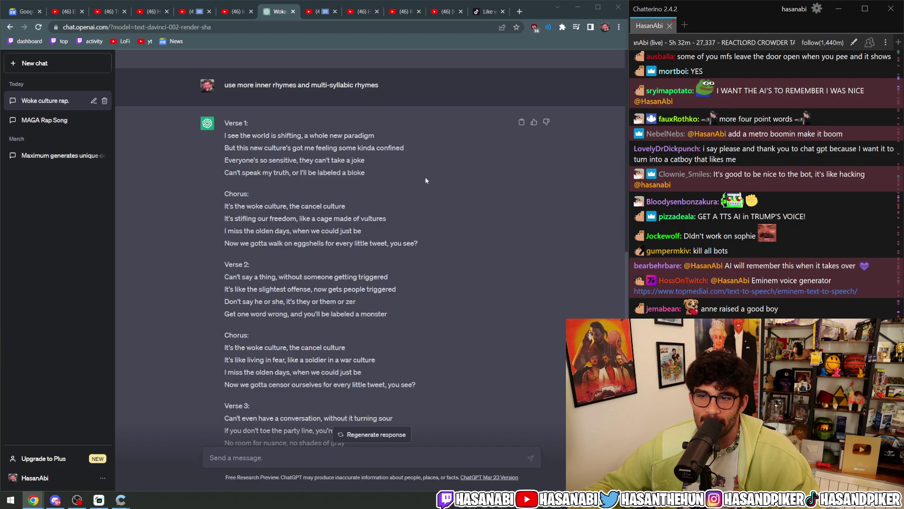
Select the whole rewritten rap from Verse 1 through the Outro.
{"action": "left_click_drag", "start_coordinate": [221, 137], "coordinate": [383, 341]}
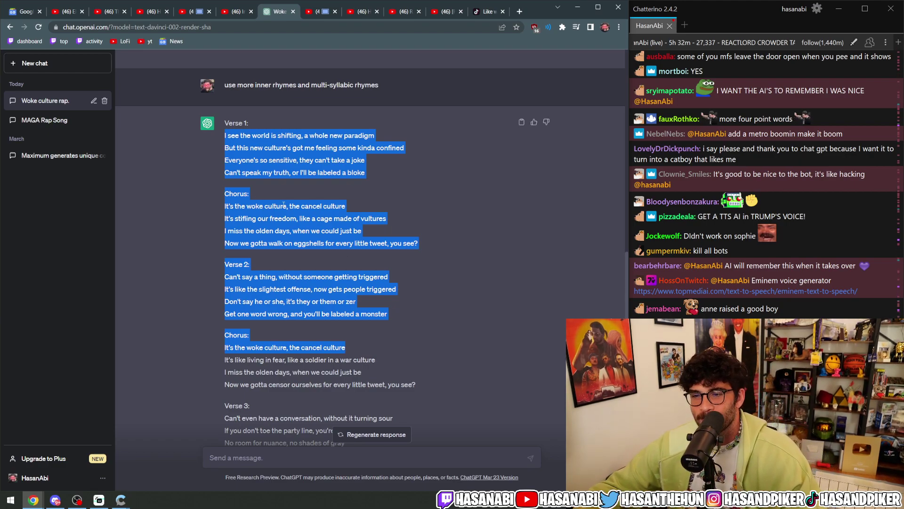
{"action": "left_click", "coordinate": [268, 230]}
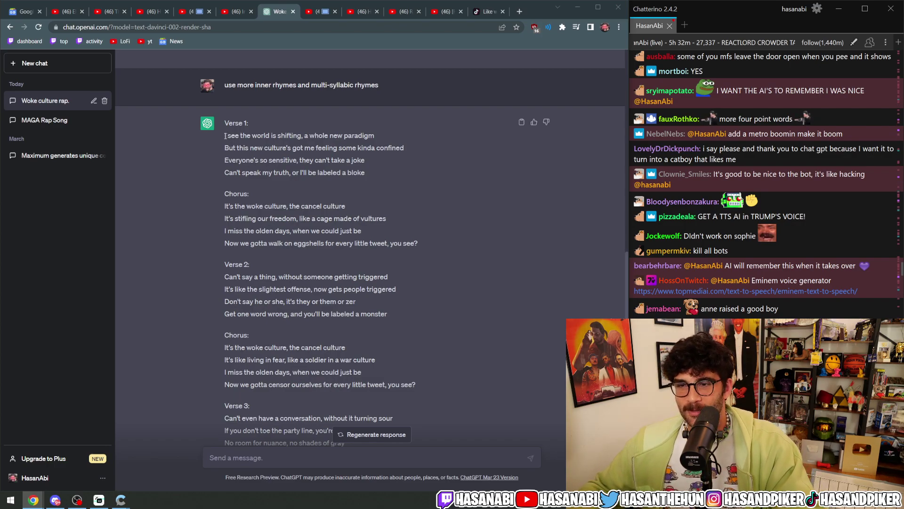
{"action": "left_click_drag", "start_coordinate": [225, 135], "coordinate": [417, 384]}
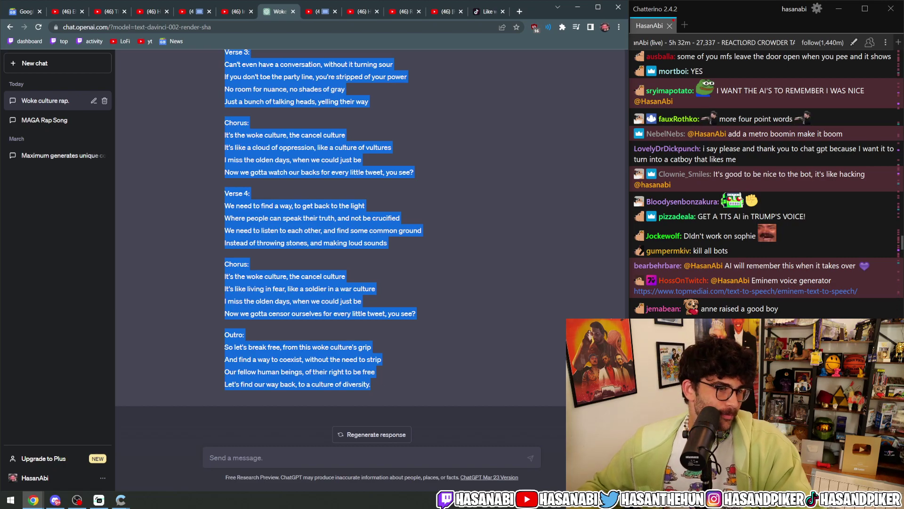
{"action": "key", "text": "alt+Tab"}
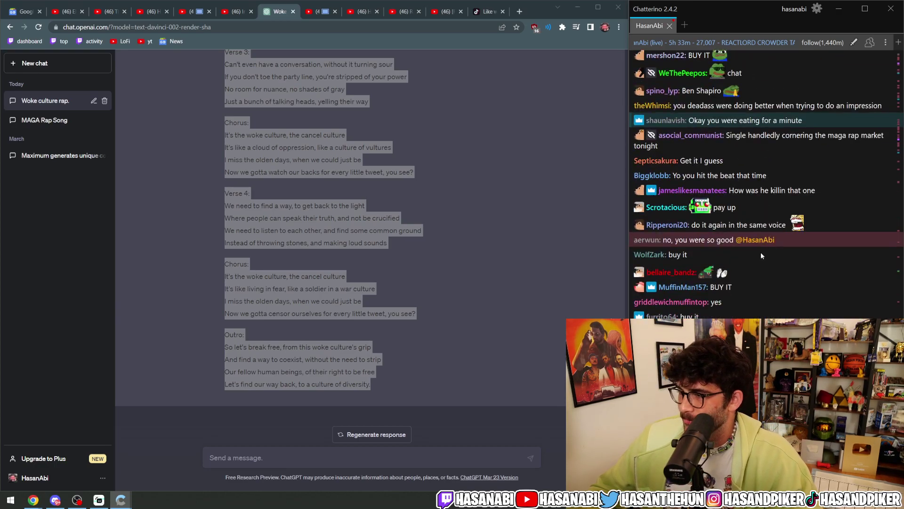
{"action": "left_click", "coordinate": [365, 270]}
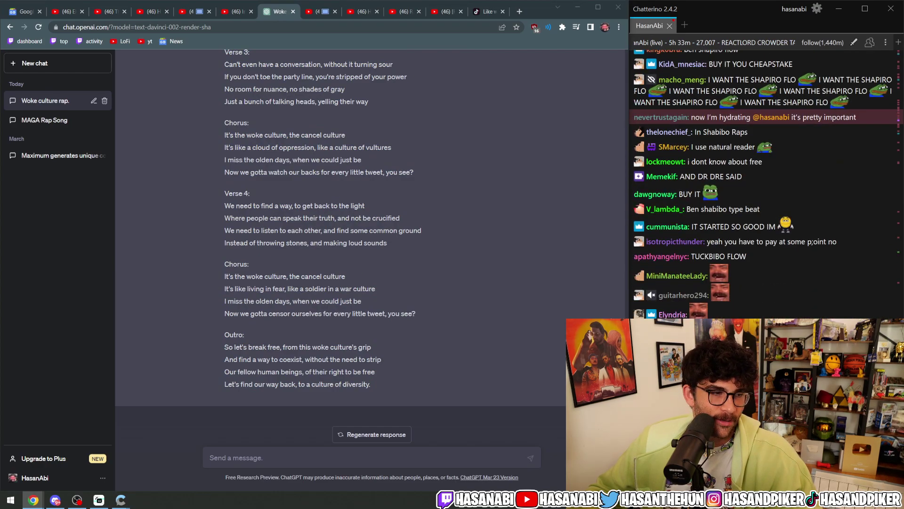
{"action": "scroll", "coordinate": [372, 250], "scroll_direction": "up", "scroll_amount": 7}
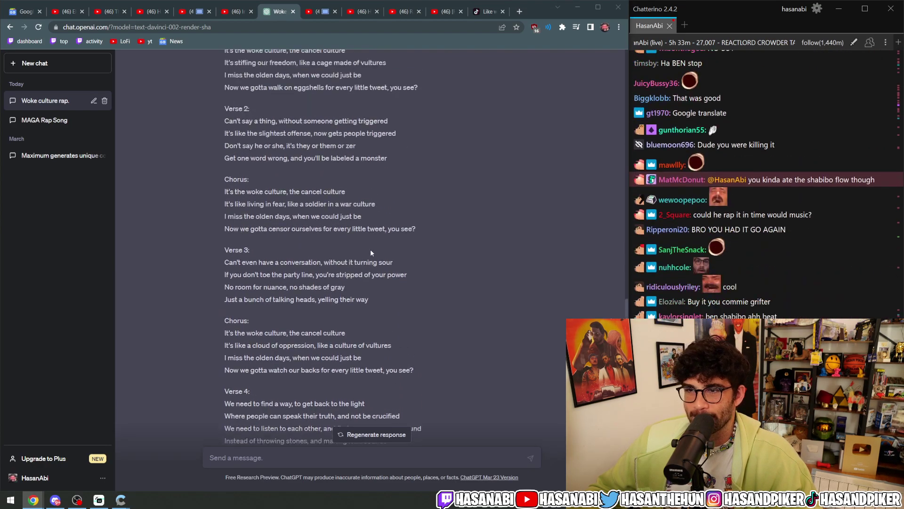
{"action": "scroll", "coordinate": [372, 250], "scroll_direction": "up", "scroll_amount": 1}
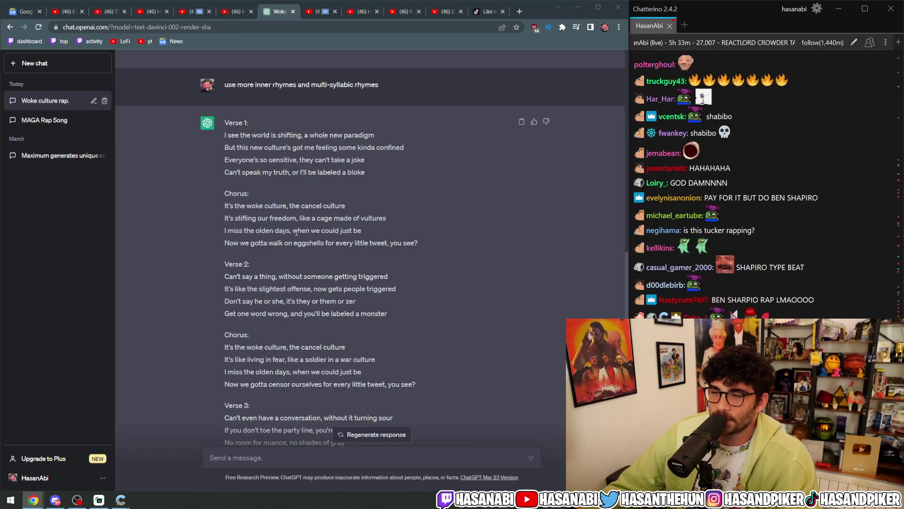
{"action": "scroll", "coordinate": [302, 226], "scroll_direction": "down", "scroll_amount": 1}
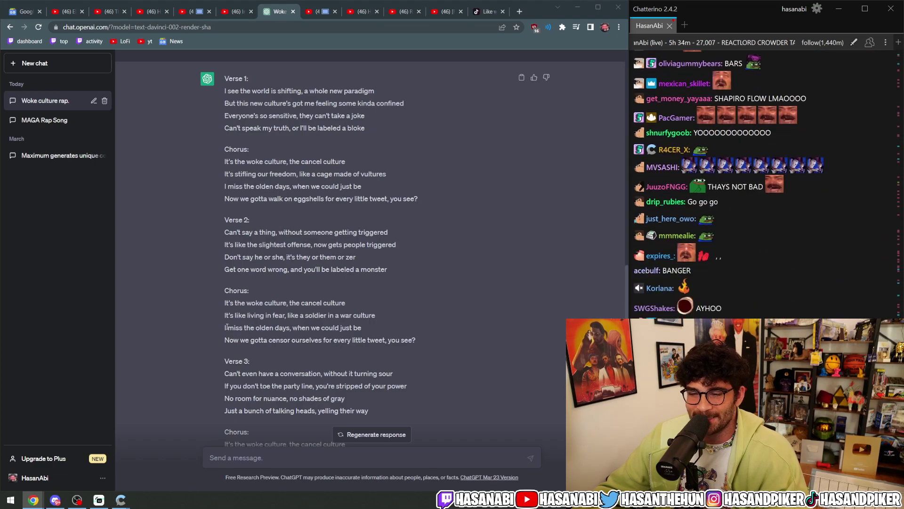
{"action": "left_click_drag", "start_coordinate": [226, 327], "coordinate": [372, 329]}
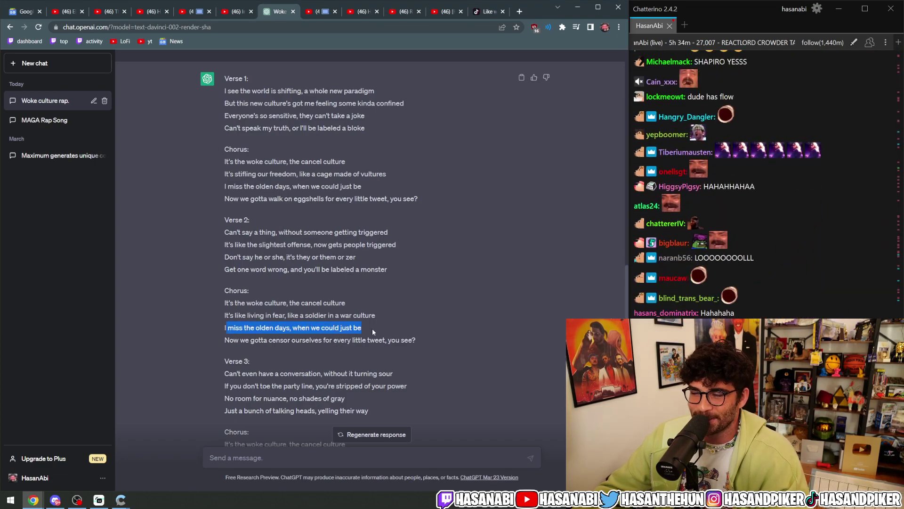
{"action": "left_click", "coordinate": [372, 328]}
{"action": "scroll", "coordinate": [277, 325], "scroll_direction": "down", "scroll_amount": 3}
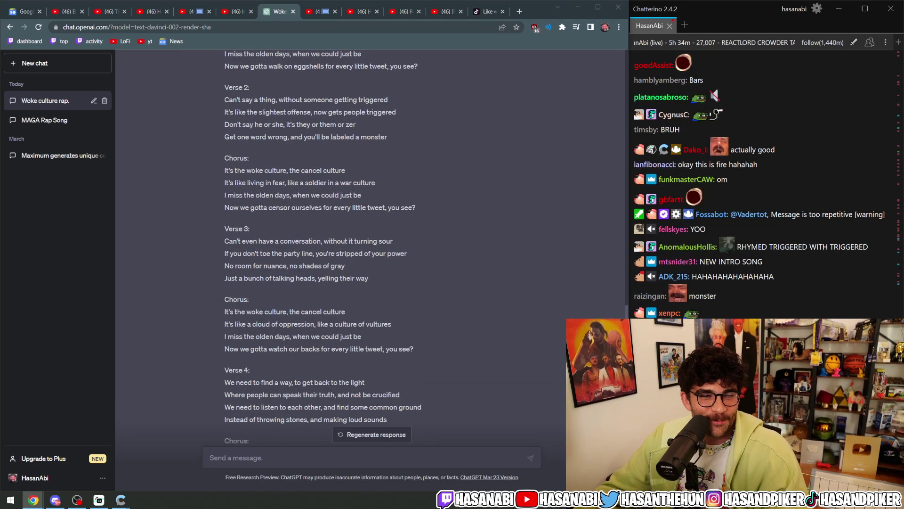
{"action": "scroll", "coordinate": [486, 319], "scroll_direction": "up", "scroll_amount": 1}
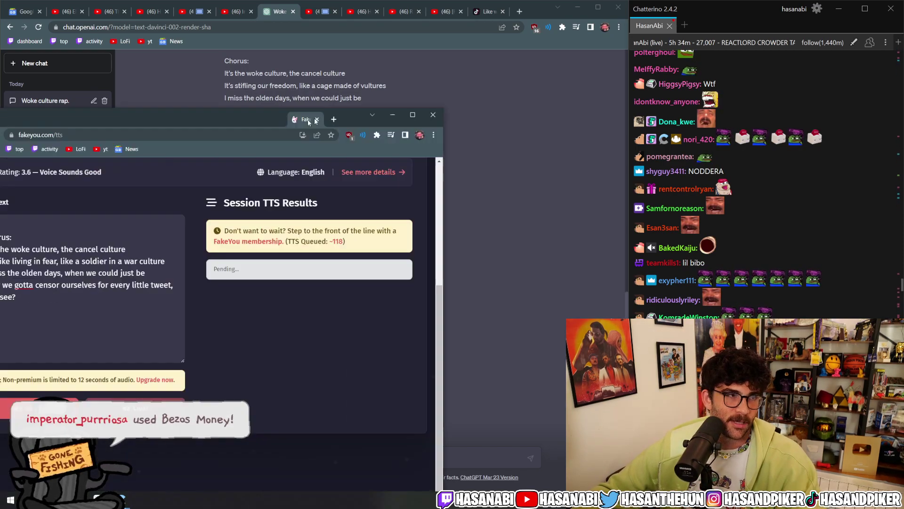
Merge the FakeYou tab into the main Chrome window and return to its text-to-speech page.
{"action": "left_click_drag", "start_coordinate": [40, 126], "coordinate": [252, 17]}
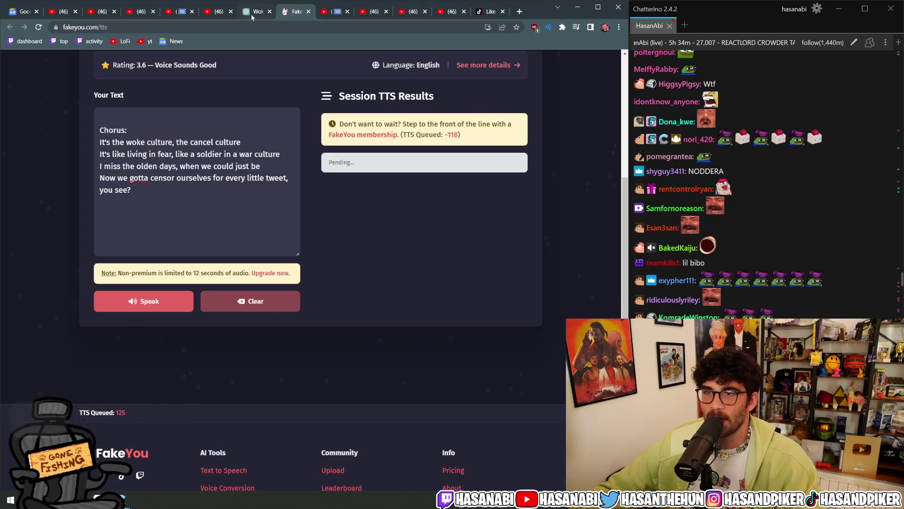
{"action": "left_click", "coordinate": [252, 14]}
{"action": "left_click", "coordinate": [294, 12]}
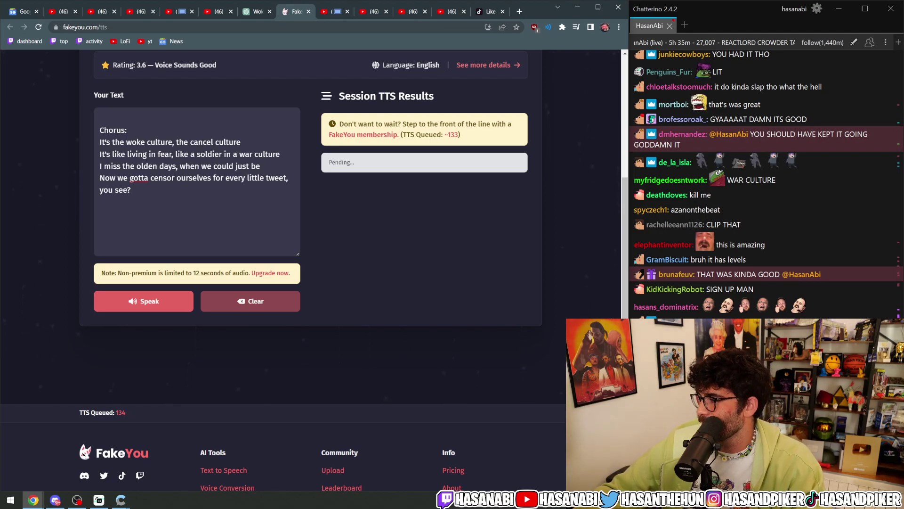
Reopen the Uberduck Eminem (Freestyle) voice with Rappers category, then switch to the Vice MAGA rap video.
{"action": "key", "text": "ctrl+shift+t"}
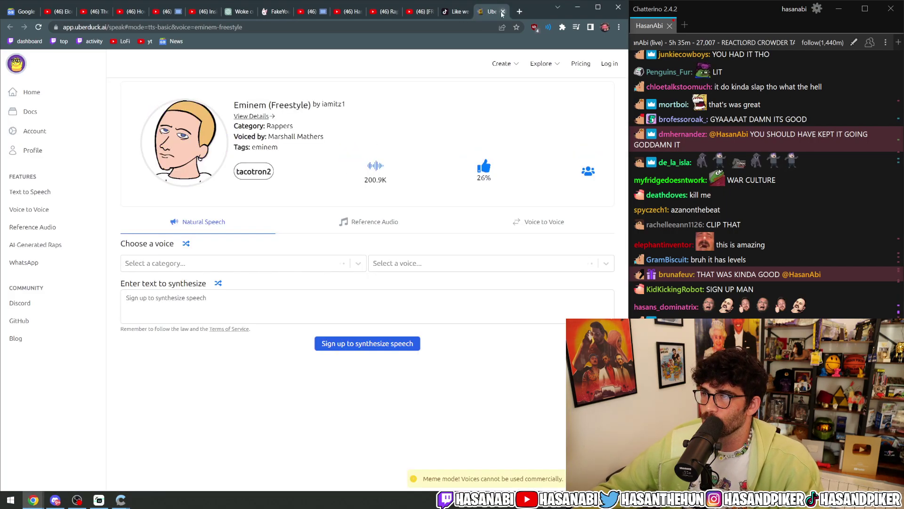
{"action": "left_click_drag", "start_coordinate": [518, 11], "coordinate": [497, 23]}
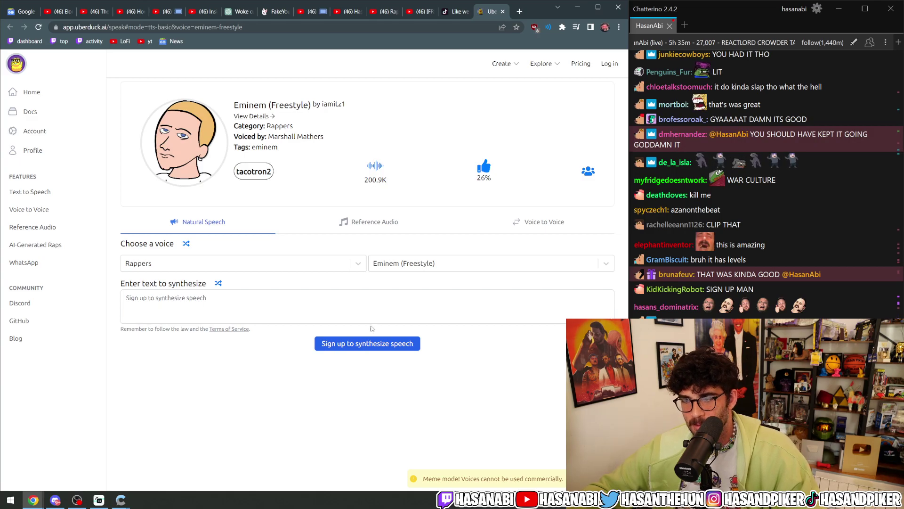
{"action": "left_click", "coordinate": [254, 265]}
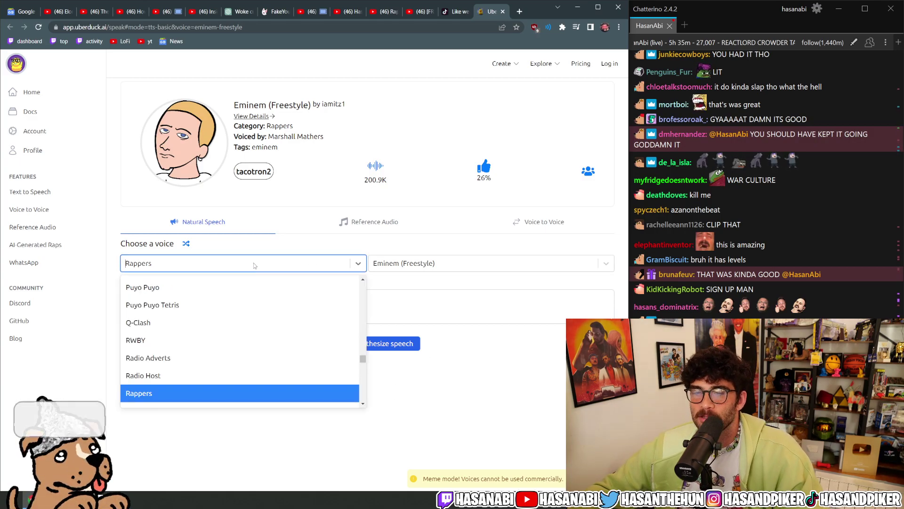
{"action": "left_click", "coordinate": [253, 265]}
{"action": "left_click", "coordinate": [379, 292]}
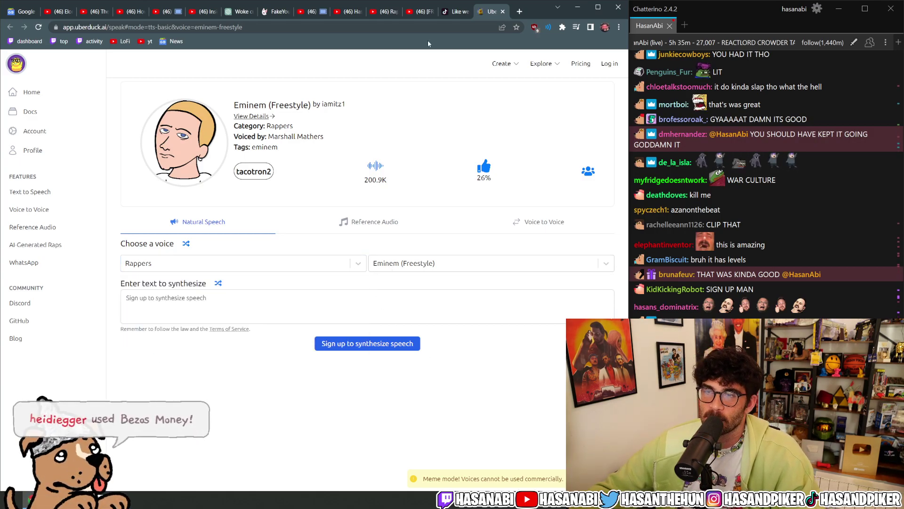
{"action": "left_click", "coordinate": [459, 14]}
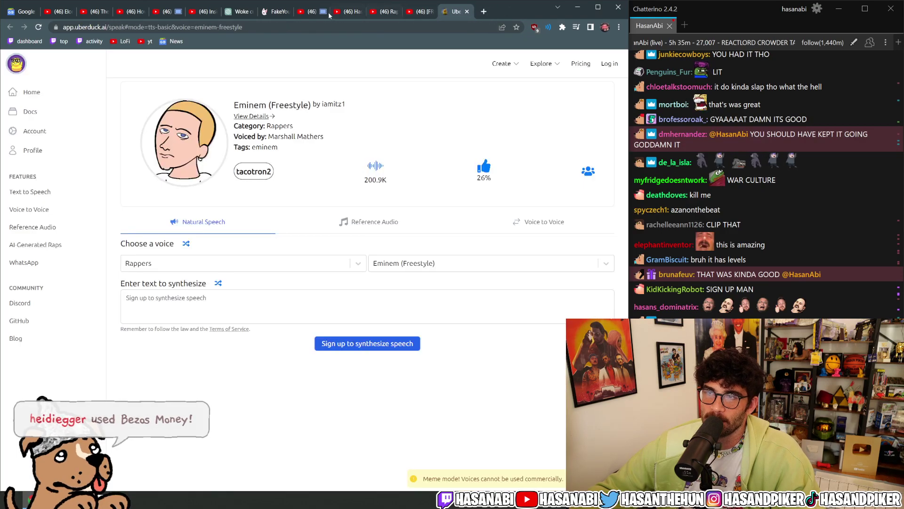
{"action": "left_click", "coordinate": [330, 15]}
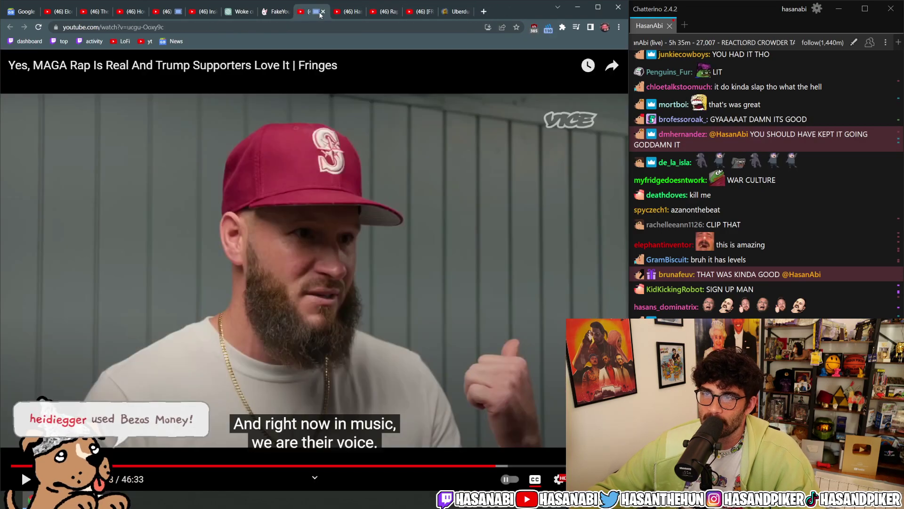
Return to the FakeYou text-to-speech page where the chorus request is still pending.
{"action": "left_click", "coordinate": [288, 15]}
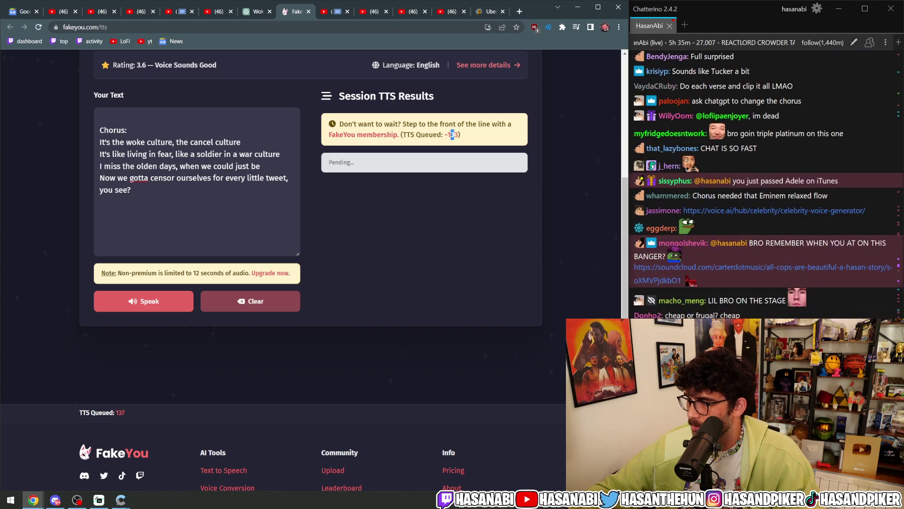
Open the voice.ai celebrity voice generator from the chat link, then close that page.
{"action": "left_click", "coordinate": [767, 213]}
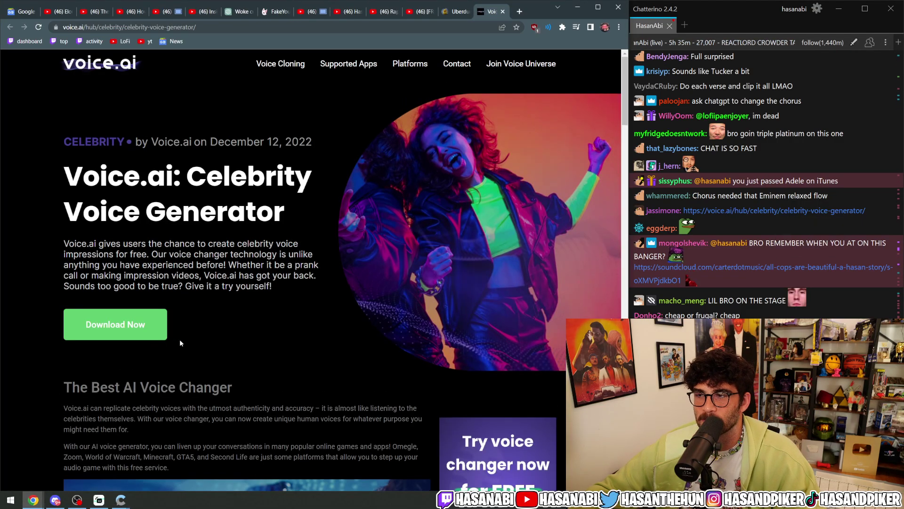
{"action": "left_click", "coordinate": [503, 11]}
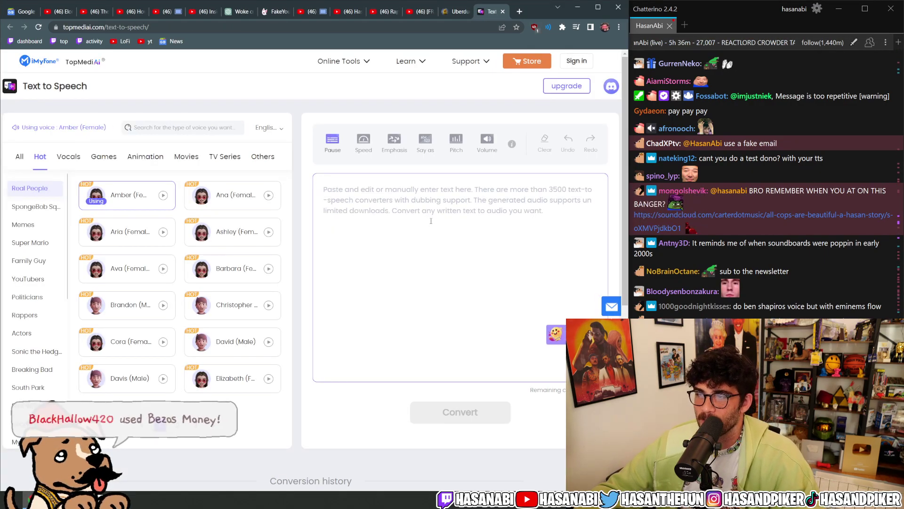
Paste the rap chorus into TopMediAi and convert it, then close the login page it demands.
{"action": "type", "text": "Chorus: It's the woke culture, the cancel culture It's like living in fear, like a soldier in a war culture I miss the olden days, when we could just be Now we gotta censor ourselves for every little tweet, you see?"}
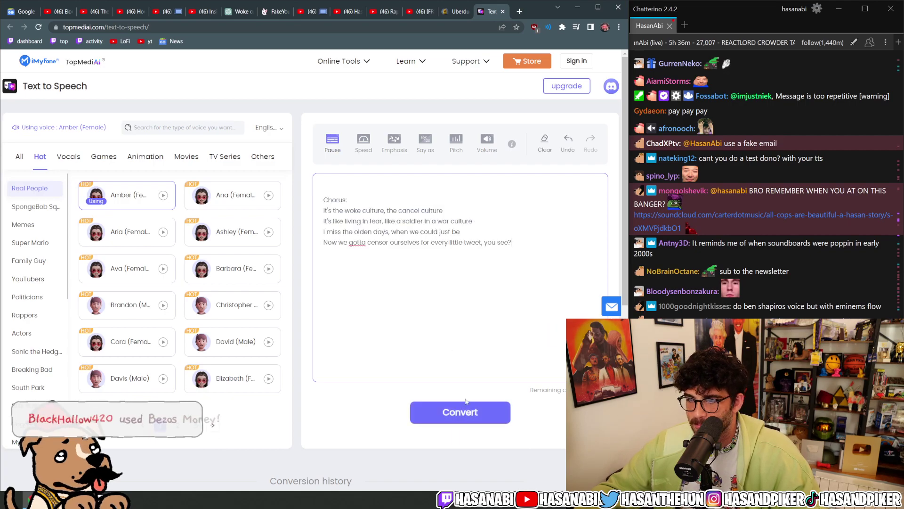
{"action": "left_click", "coordinate": [460, 412]}
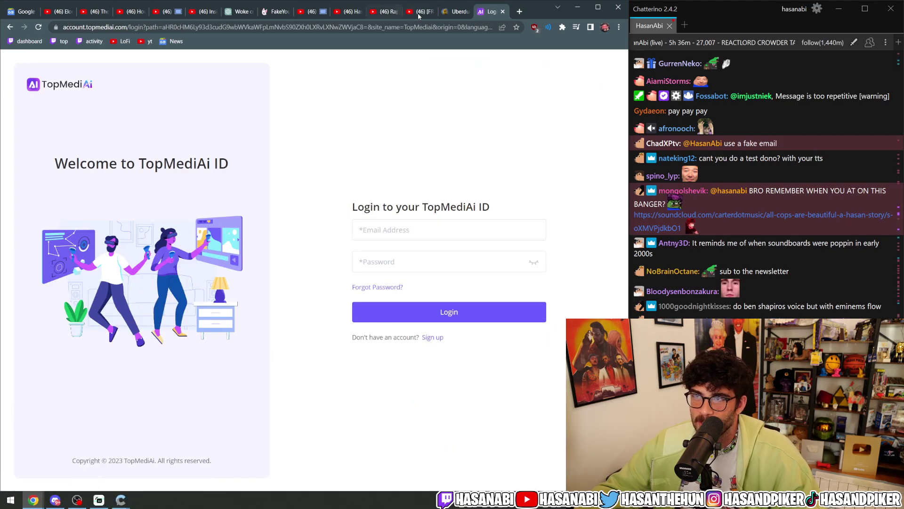
{"action": "key", "text": "ctrl+w"}
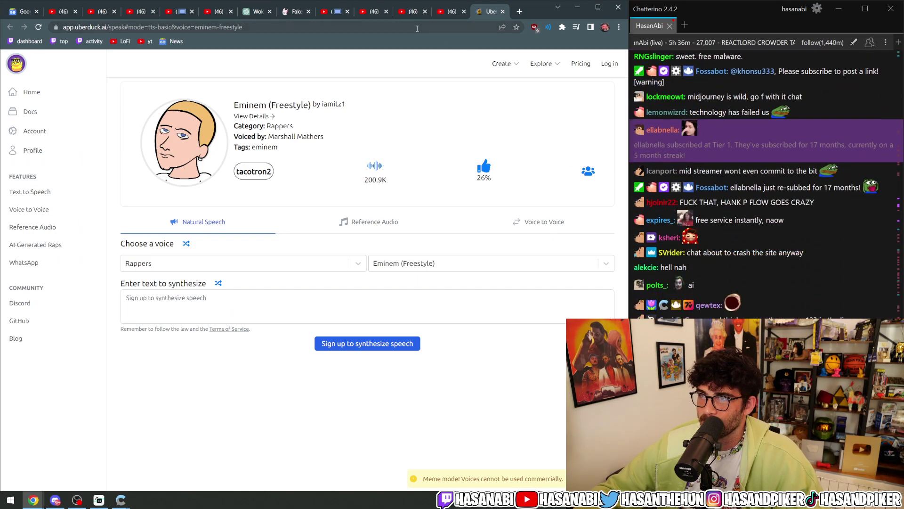
Switch to FakeYou's results and play the Walter White (New) reading of the chorus.
{"action": "left_click", "coordinate": [324, 10]}
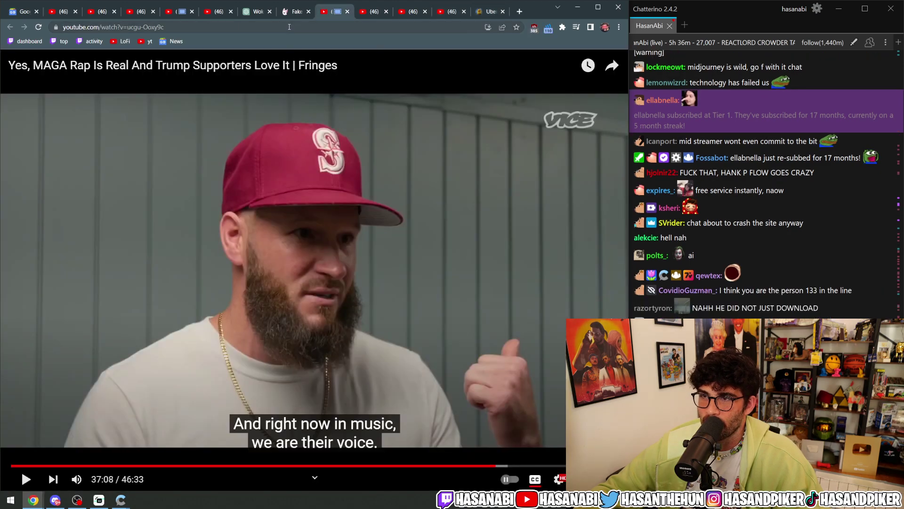
{"action": "left_click", "coordinate": [296, 12]}
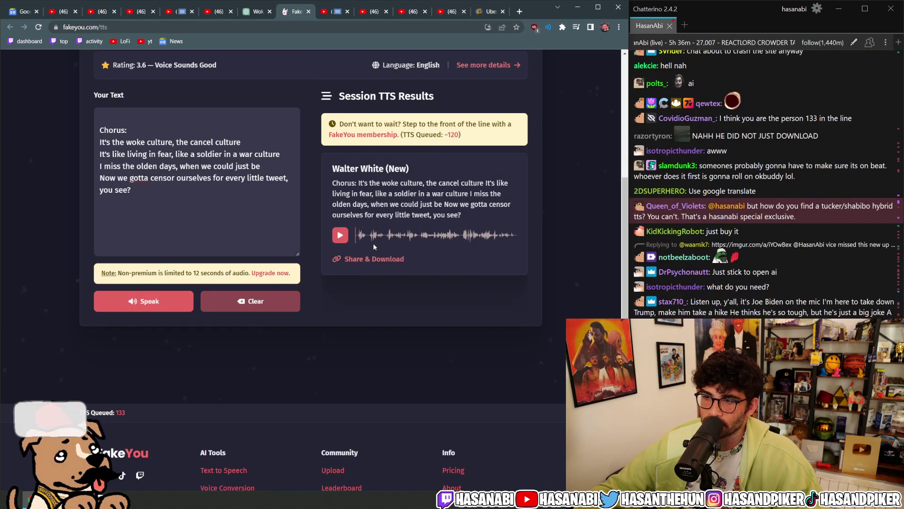
{"action": "left_click", "coordinate": [340, 235]}
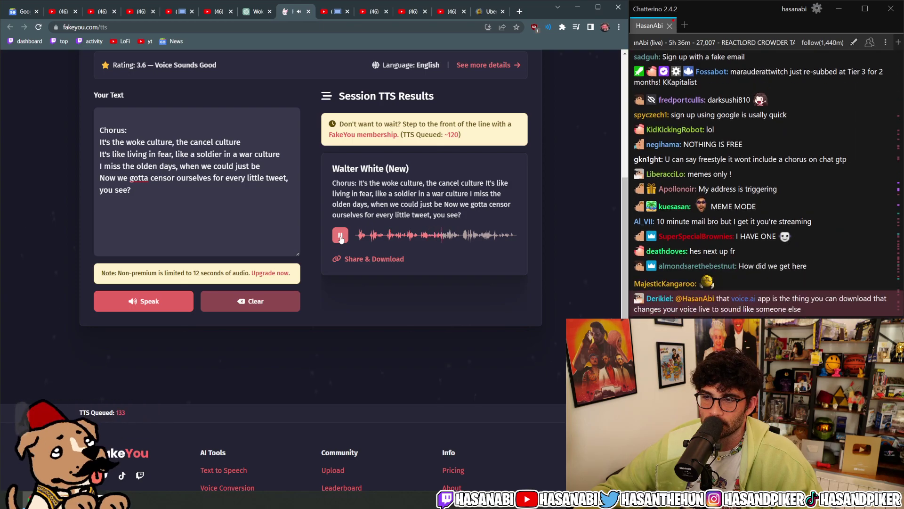
Delete the 'Chorus:' label and the blank first line from the lyrics text.
{"action": "left_click", "coordinate": [176, 141]}
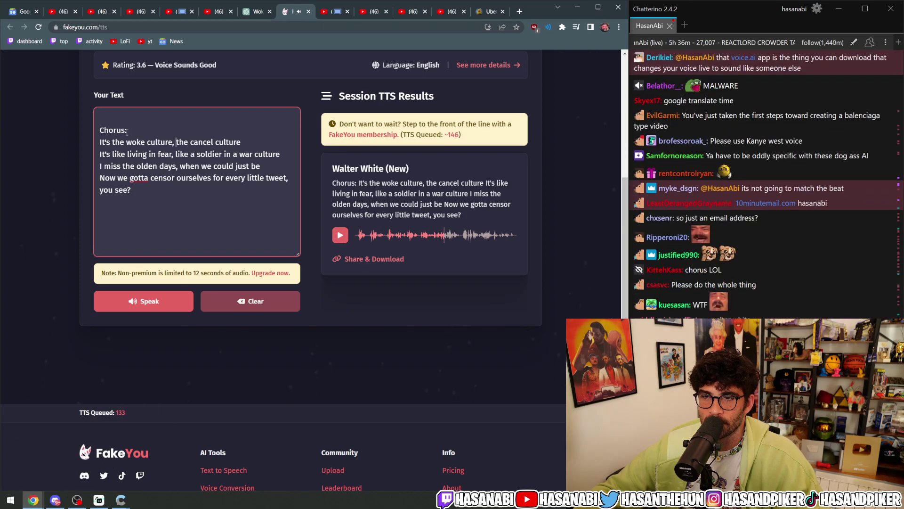
{"action": "left_click_drag", "start_coordinate": [127, 132], "coordinate": [65, 131]}
{"action": "key", "text": "BackSpace"}
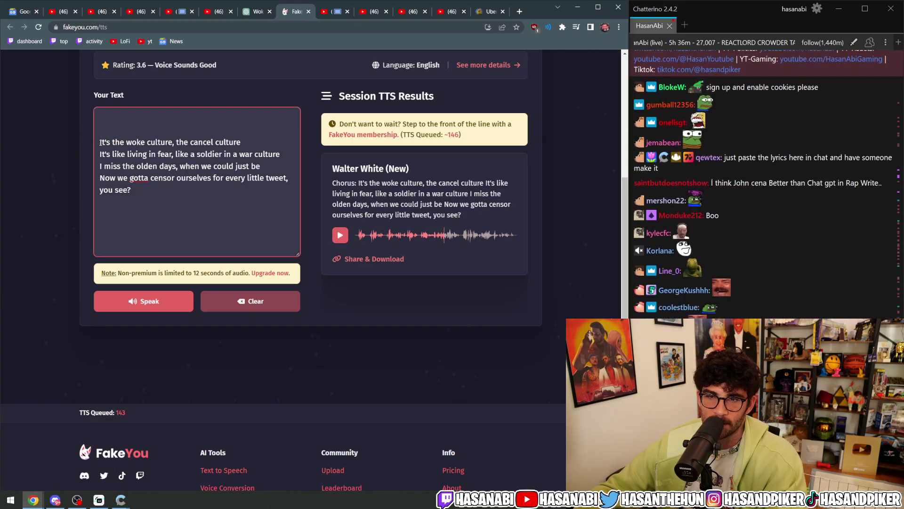
{"action": "left_click", "coordinate": [101, 142]}
{"action": "key", "text": "BackSpace"}
{"action": "scroll", "coordinate": [371, 231], "scroll_direction": "up", "scroll_amount": 2}
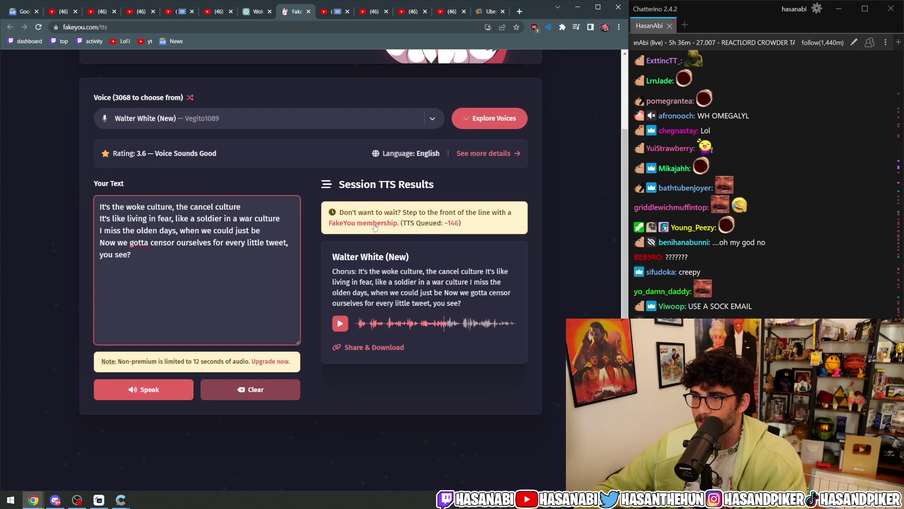
{"action": "scroll", "coordinate": [388, 222], "scroll_direction": "down", "scroll_amount": 1}
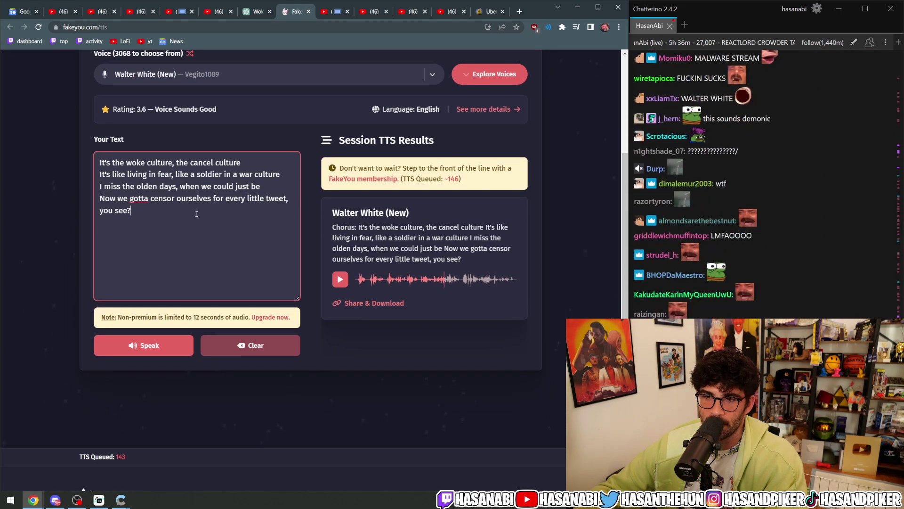
{"action": "scroll", "coordinate": [212, 207], "scroll_direction": "up", "scroll_amount": 2}
Search 'eminem' in the voice list and select Eminem (Angry Freestyle).
{"action": "left_click", "coordinate": [264, 165]}
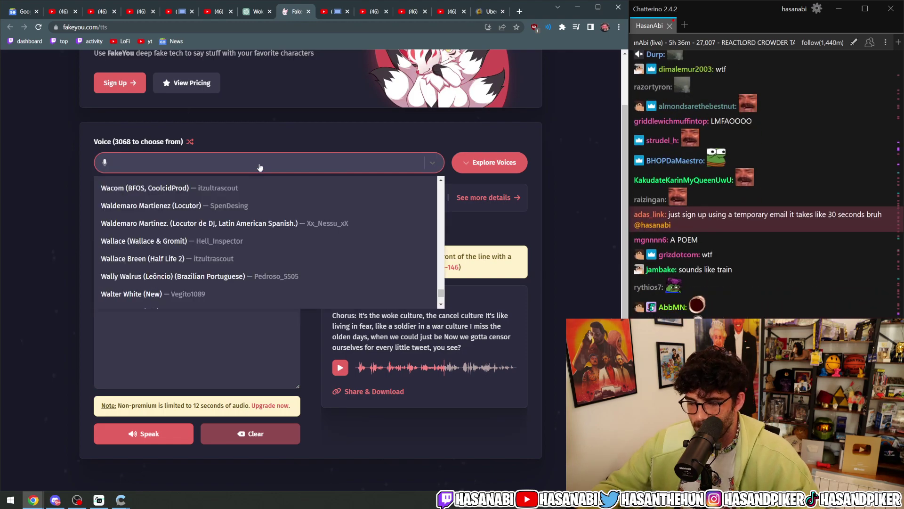
{"action": "type", "text": "wal"}
{"action": "key", "text": "BackSpace"}
{"action": "key", "text": "BackSpace"}
{"action": "key", "text": "BackSpace"}
{"action": "type", "text": "eminem"}
{"action": "left_click", "coordinate": [263, 187]}
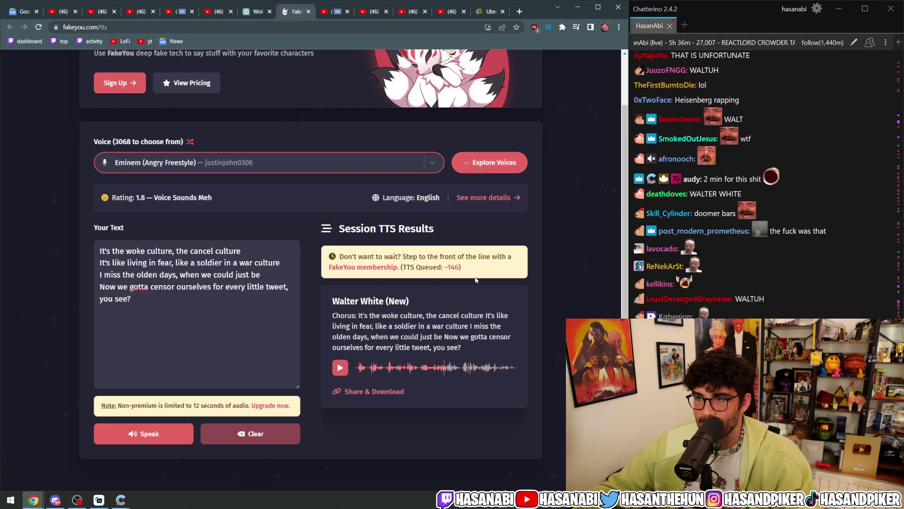
Submit the Eminem (Angry Freestyle) reading and check its queue position, about 140 in line.
{"action": "left_click", "coordinate": [146, 433]}
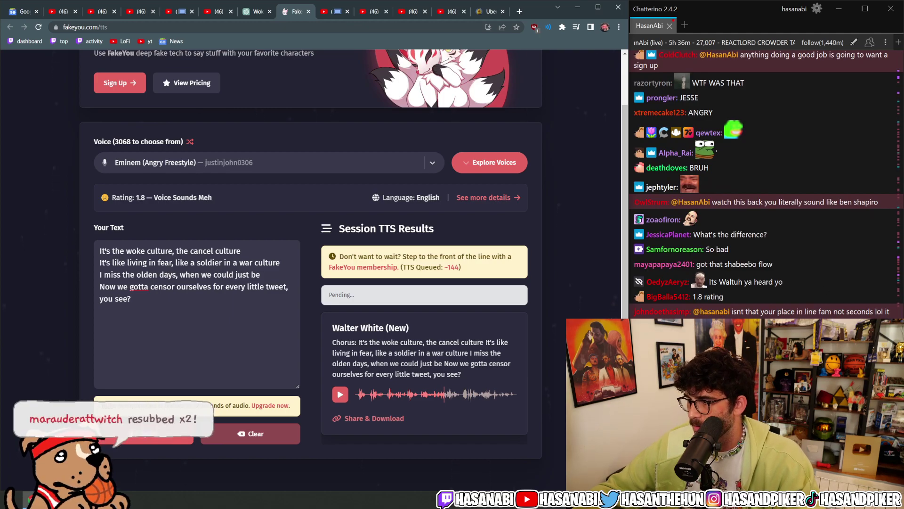
{"action": "left_click", "coordinate": [785, 311]}
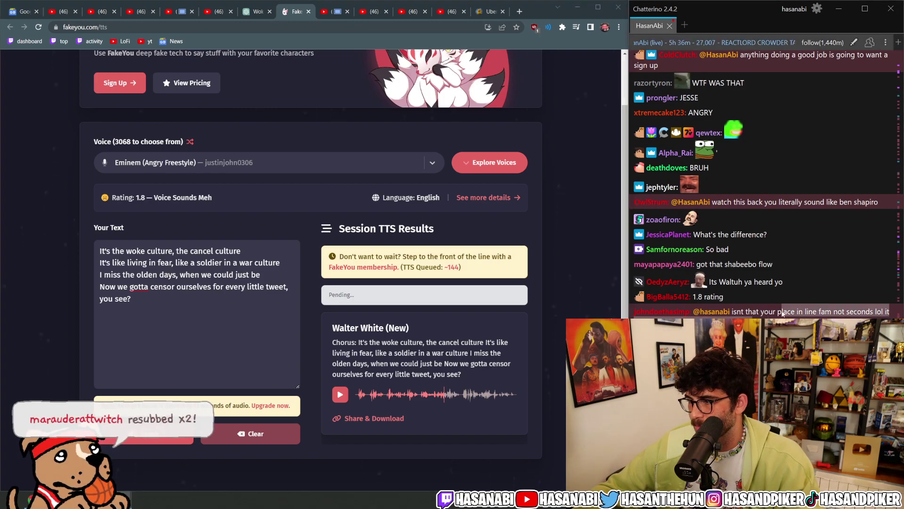
{"action": "double_click", "coordinate": [786, 311]}
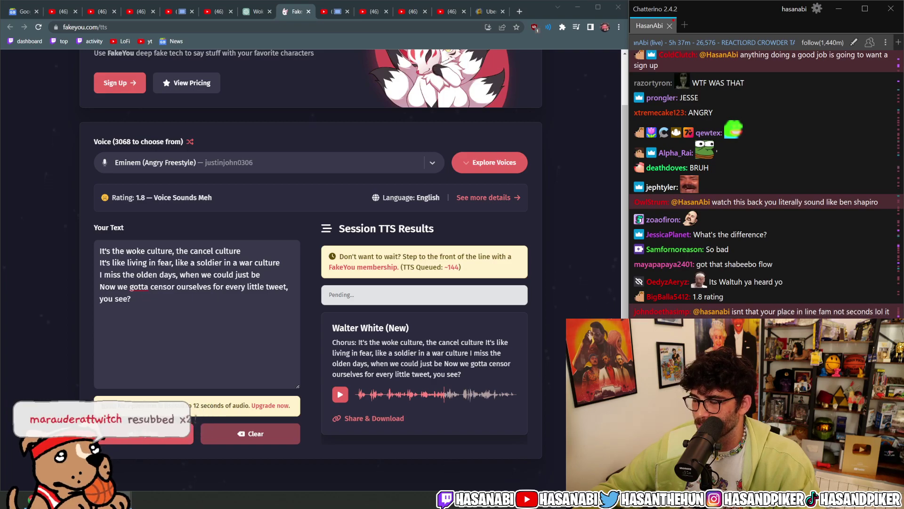
{"action": "left_click", "coordinate": [476, 297]}
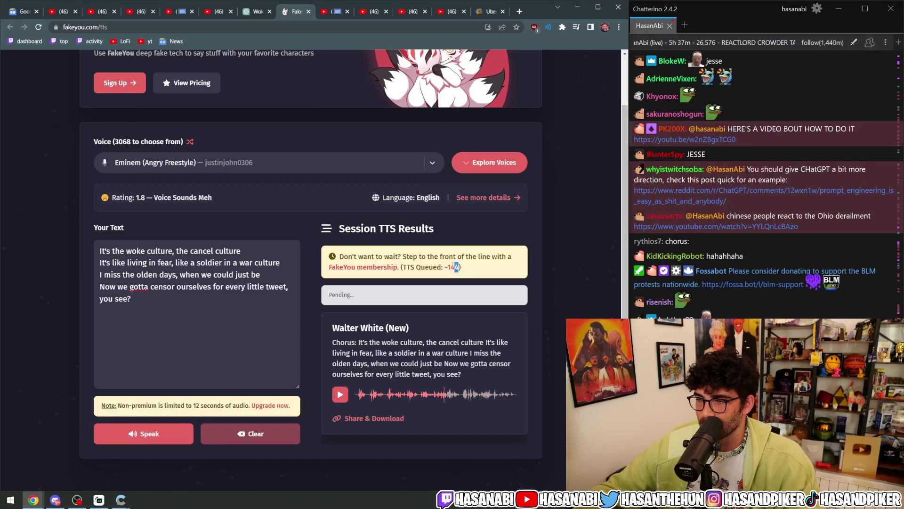
{"action": "scroll", "coordinate": [461, 273], "scroll_direction": "down", "scroll_amount": 5}
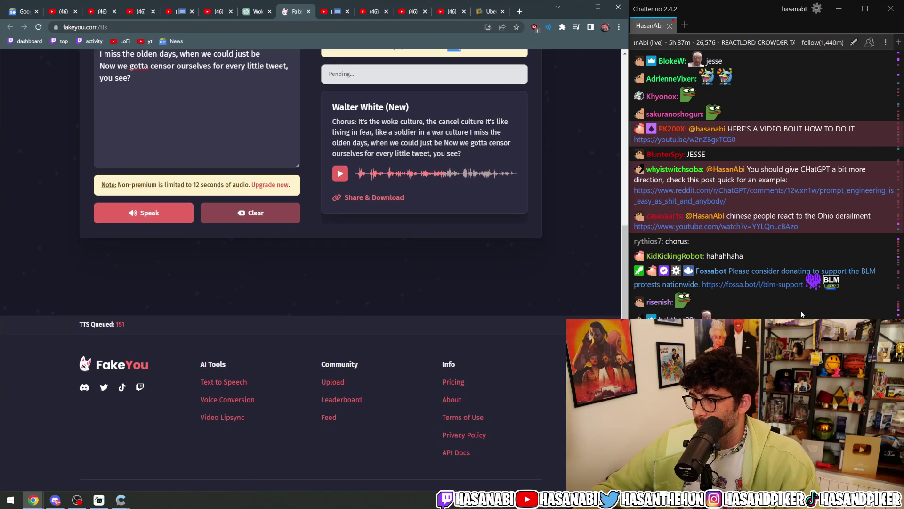
{"action": "scroll", "coordinate": [763, 188], "scroll_direction": "up", "scroll_amount": 4}
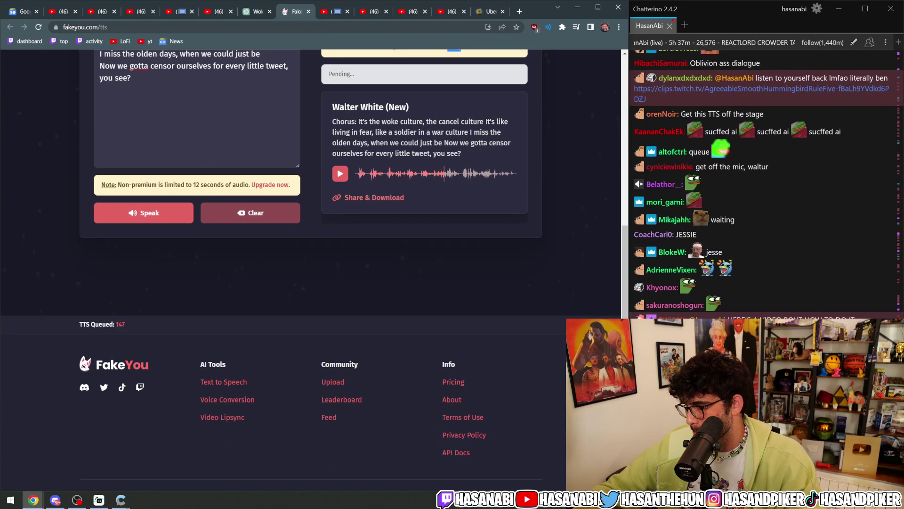
{"action": "scroll", "coordinate": [763, 188], "scroll_direction": "down", "scroll_amount": 3}
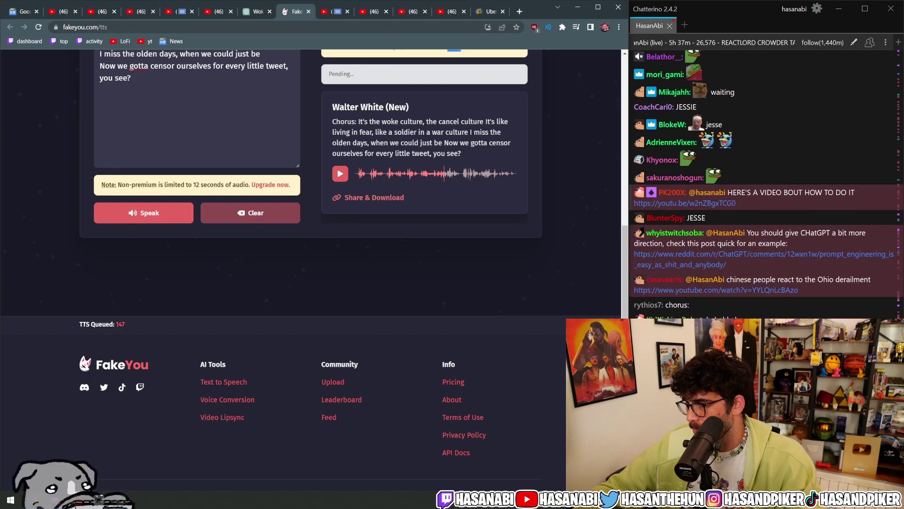
{"action": "mouse_move", "coordinate": [722, 205]}
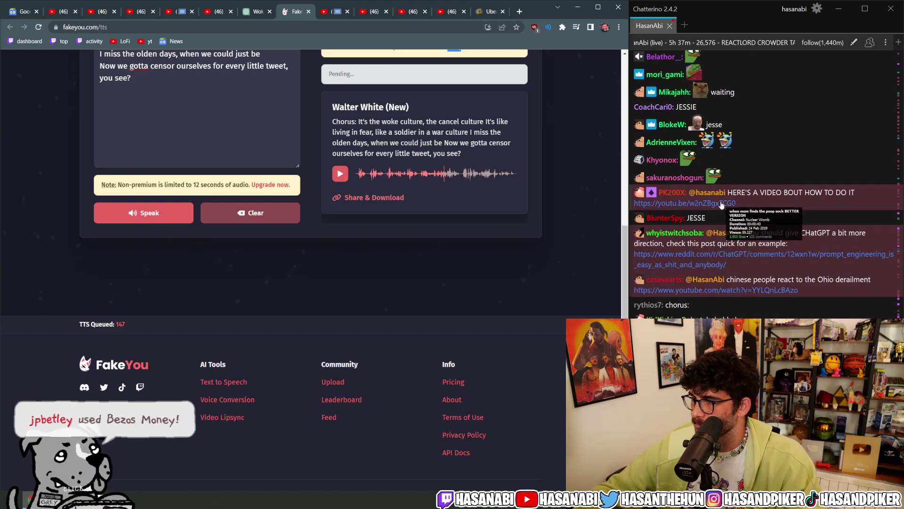
{"action": "scroll", "coordinate": [735, 212], "scroll_direction": "down", "scroll_amount": 5}
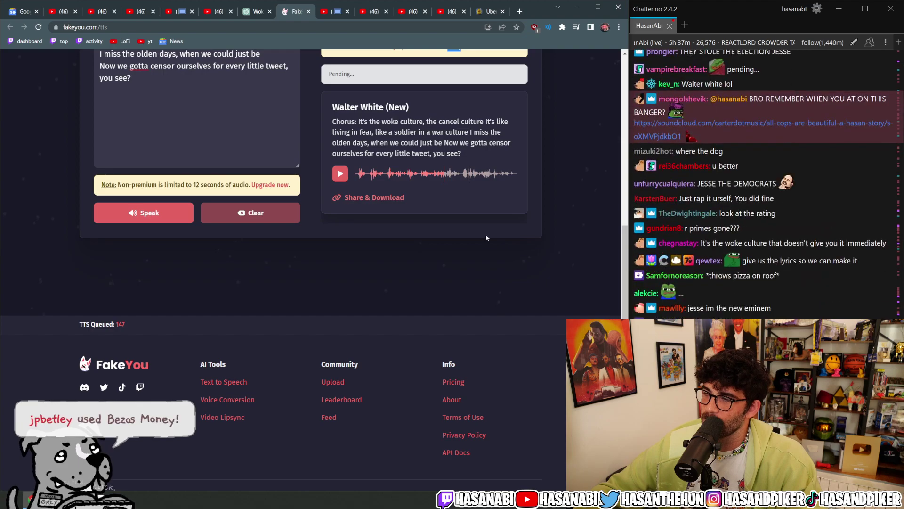
{"action": "scroll", "coordinate": [485, 226], "scroll_direction": "up", "scroll_amount": 5}
{"action": "left_click_drag", "start_coordinate": [465, 272], "coordinate": [442, 267]}
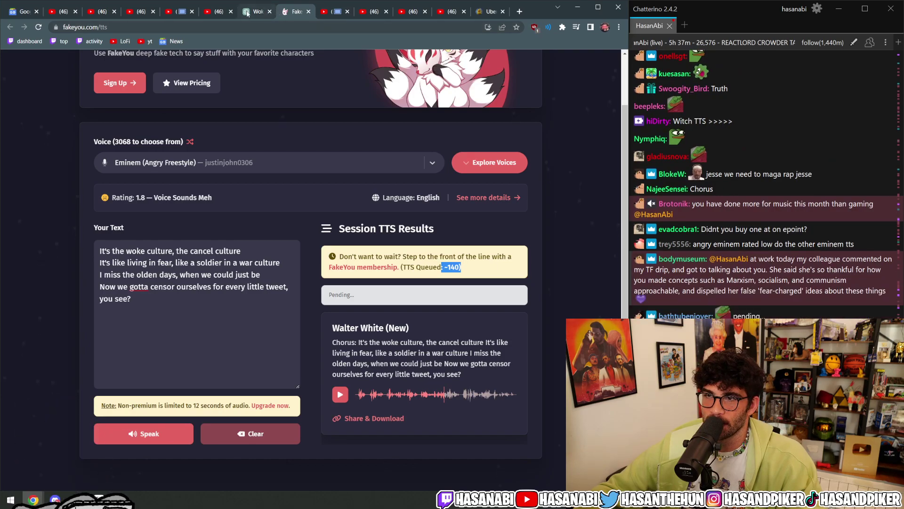
Switch back to Vice's 'Yes, MAGA Rap Is Real' video on YouTube and resume playback.
{"action": "key", "text": "ctrl+Tab"}
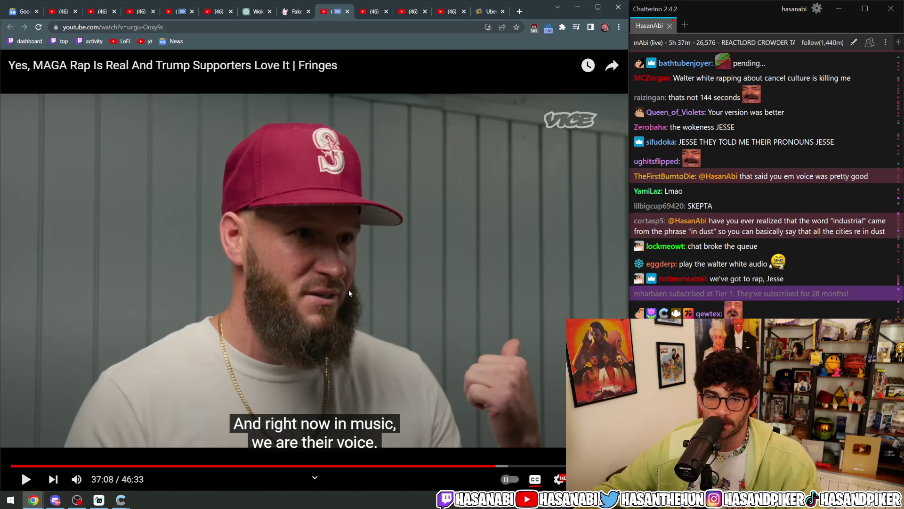
{"action": "left_click", "coordinate": [349, 291]}
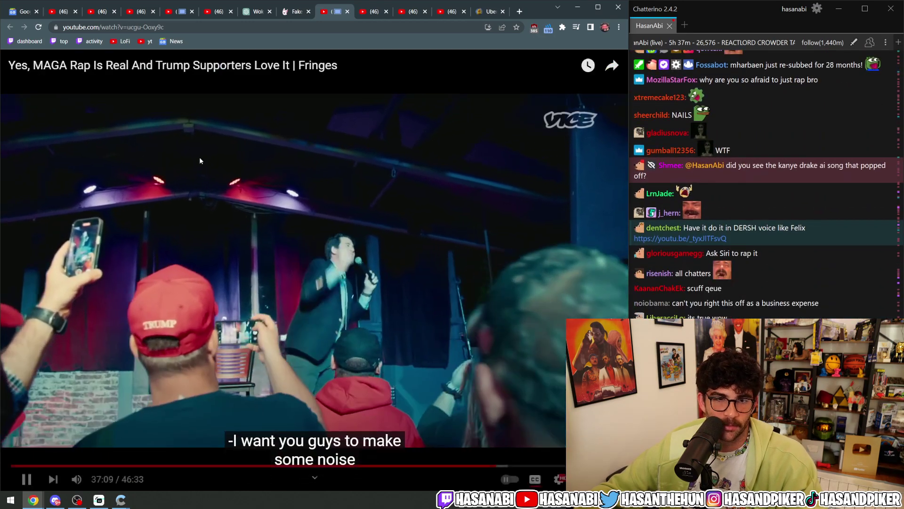